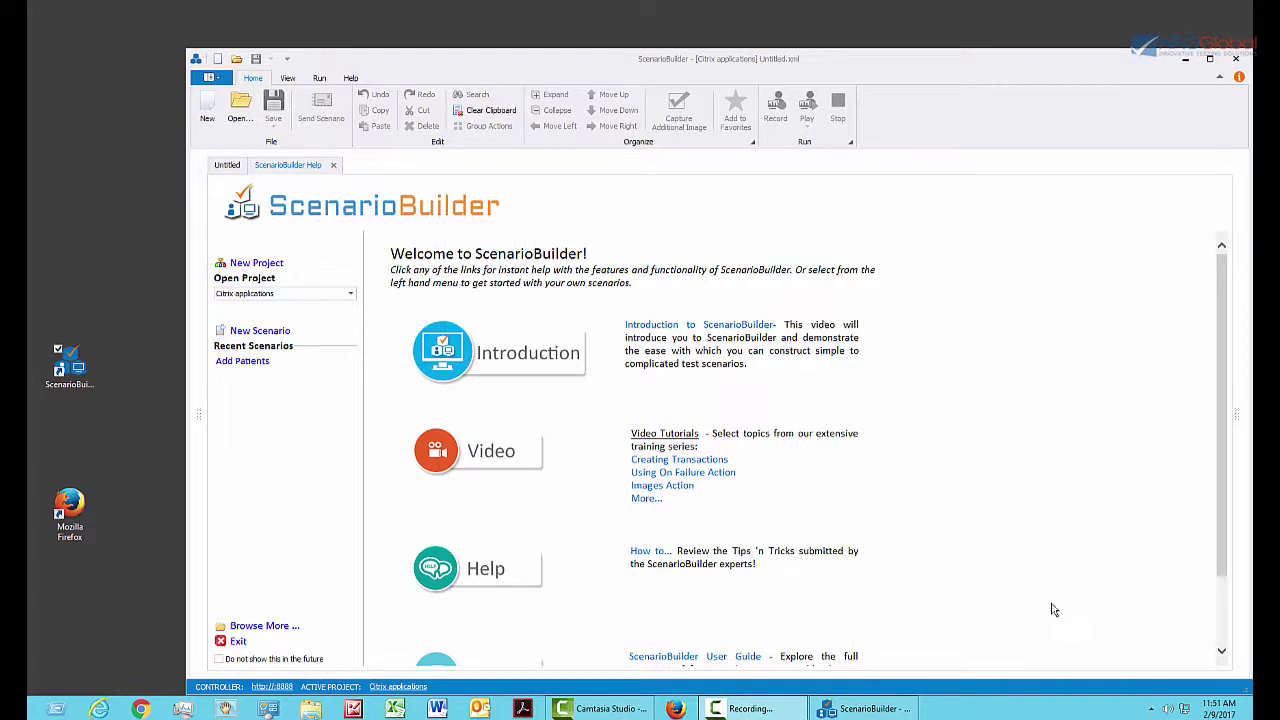
Create a new scenario called 'Login to citrix' with type Global Scenario.
{"action": "left_click", "coordinate": [206, 115]}
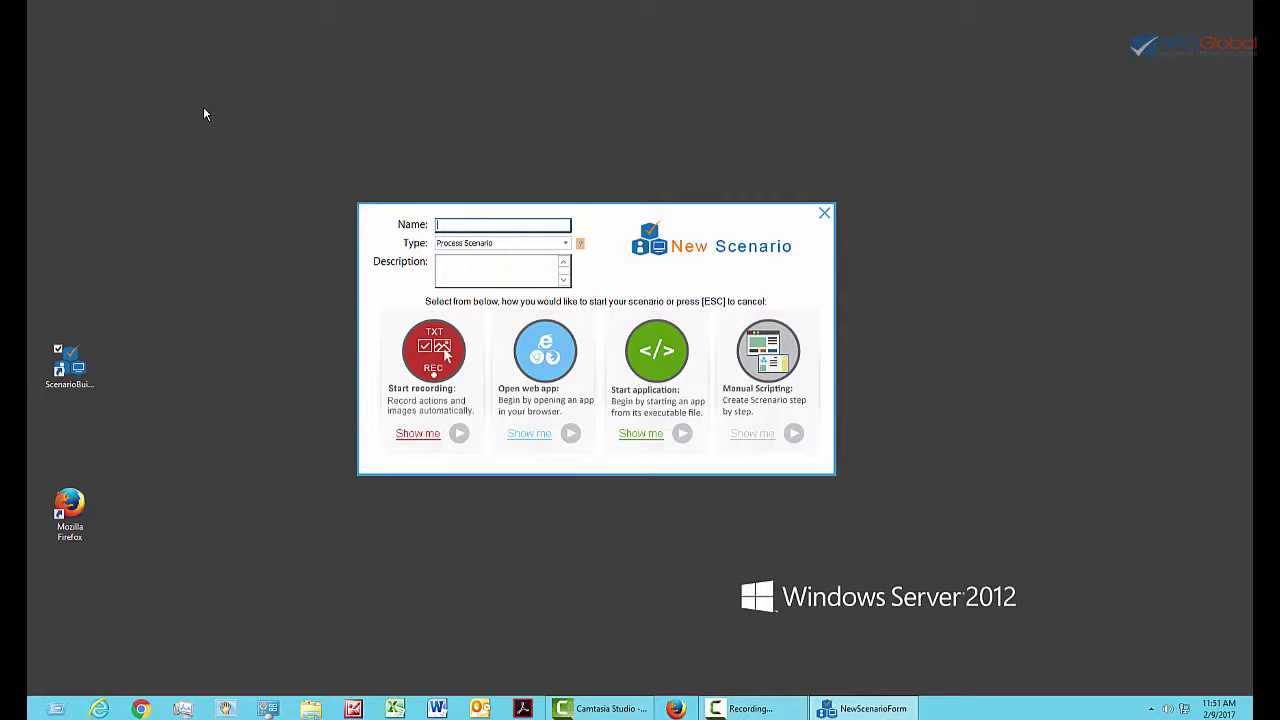
{"action": "type", "text": "Login to citrix"}
{"action": "left_click", "coordinate": [565, 243]}
{"action": "left_click", "coordinate": [508, 276]}
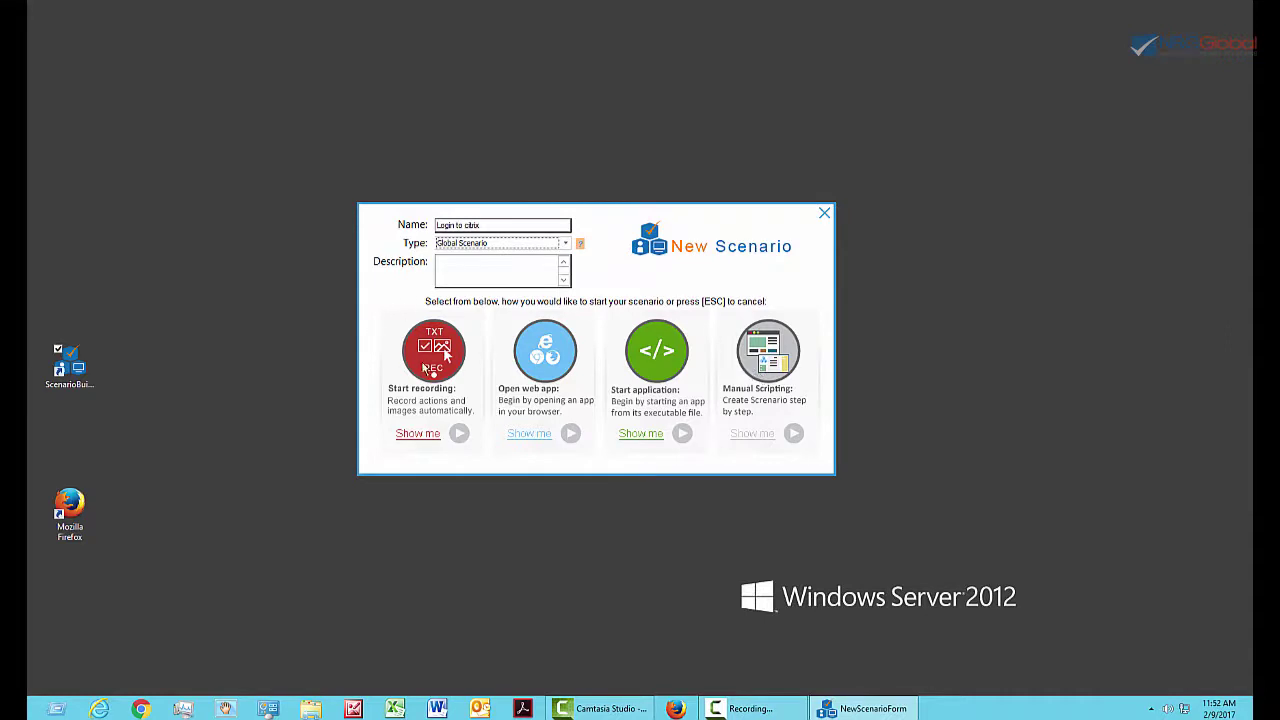
Start recording, expand the REC toolbar, pause and resume, and set image capture to automatic.
{"action": "left_click", "coordinate": [428, 366]}
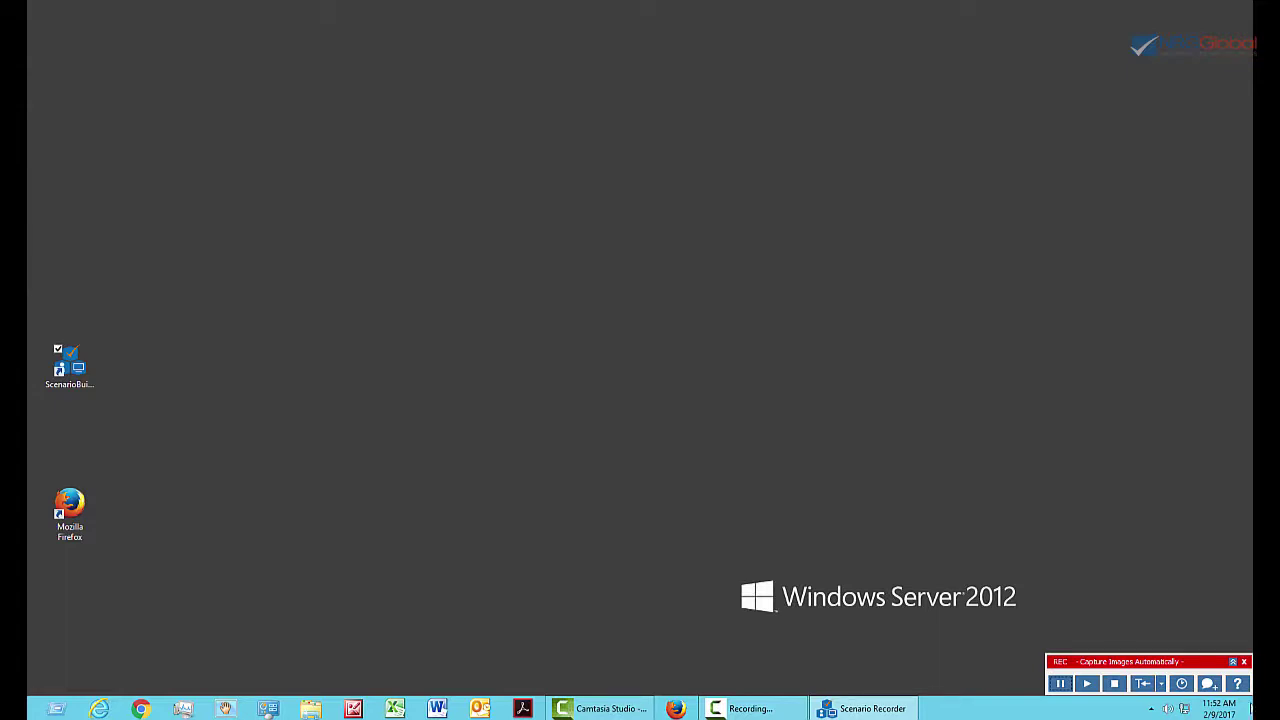
{"action": "left_click", "coordinate": [1234, 663]}
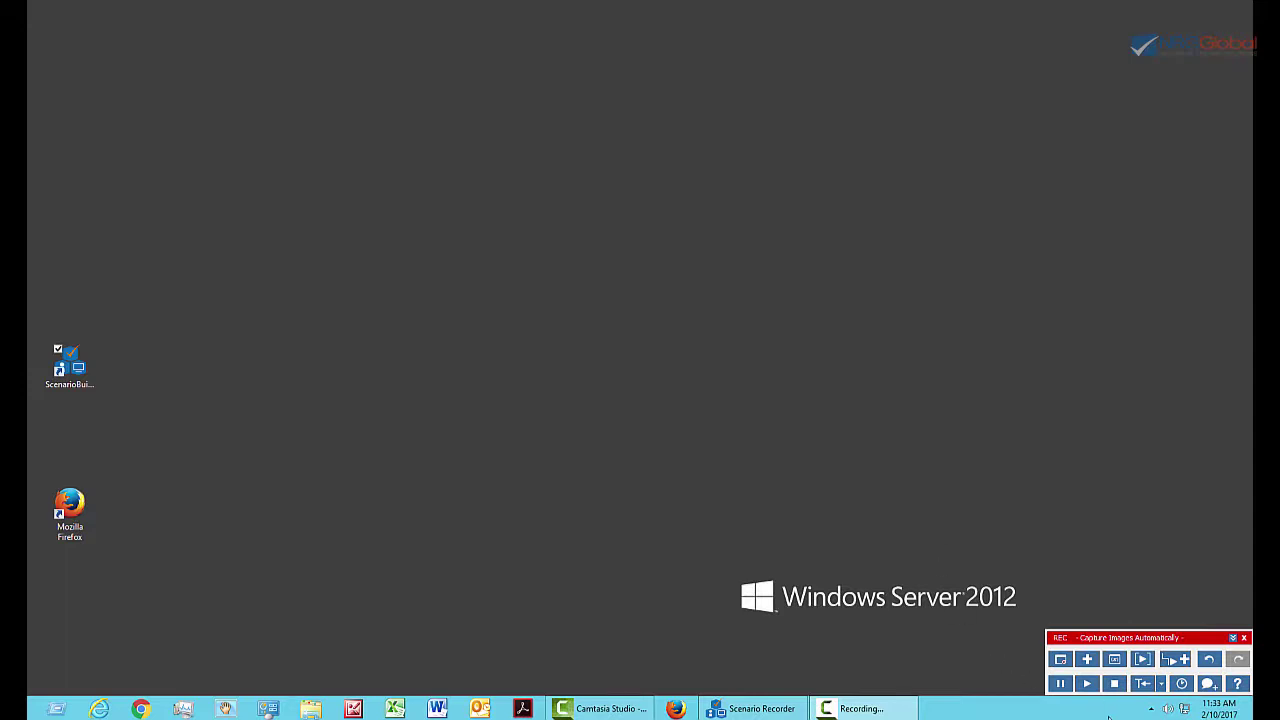
{"action": "left_click", "coordinate": [1062, 684]}
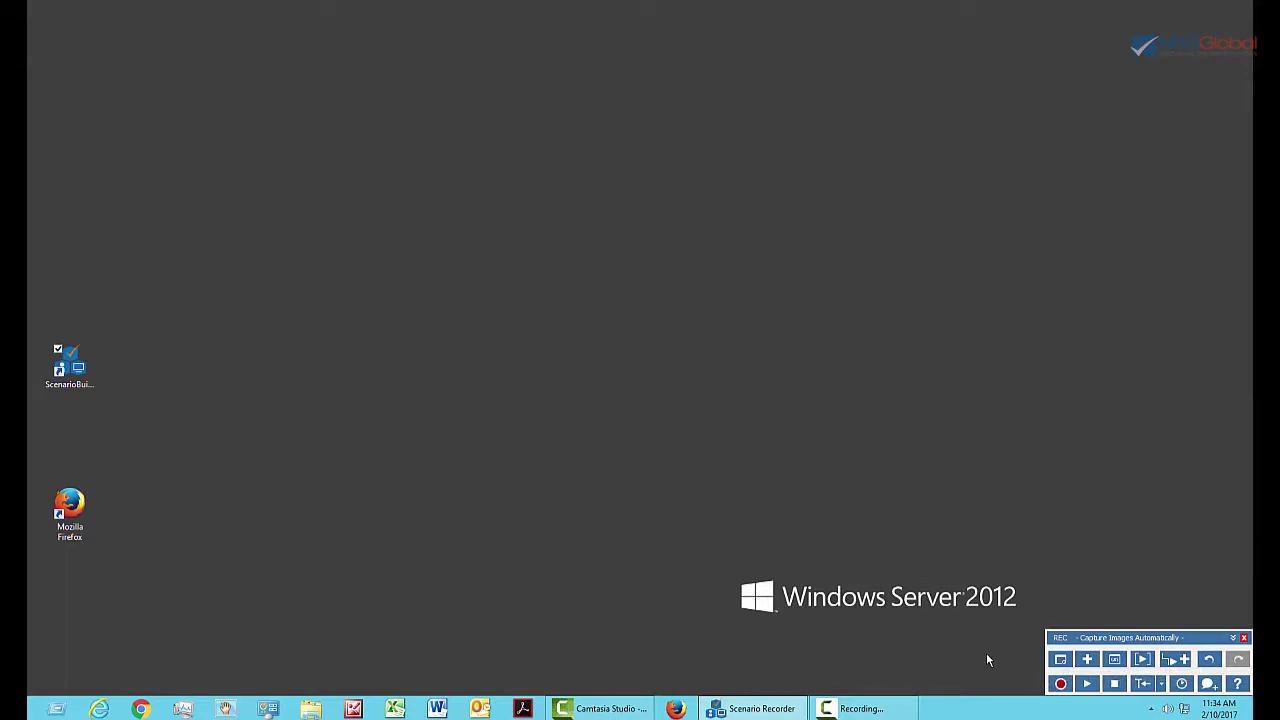
{"action": "left_click", "coordinate": [1061, 685]}
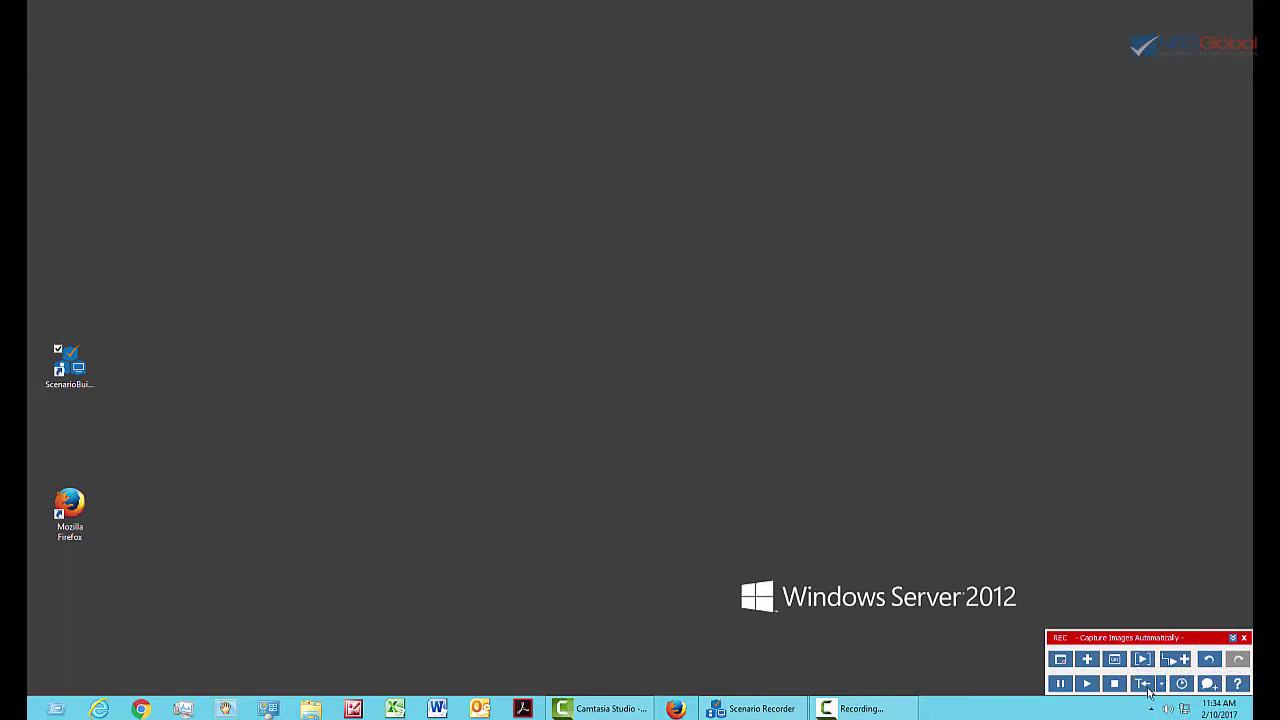
{"action": "left_click", "coordinate": [1164, 685]}
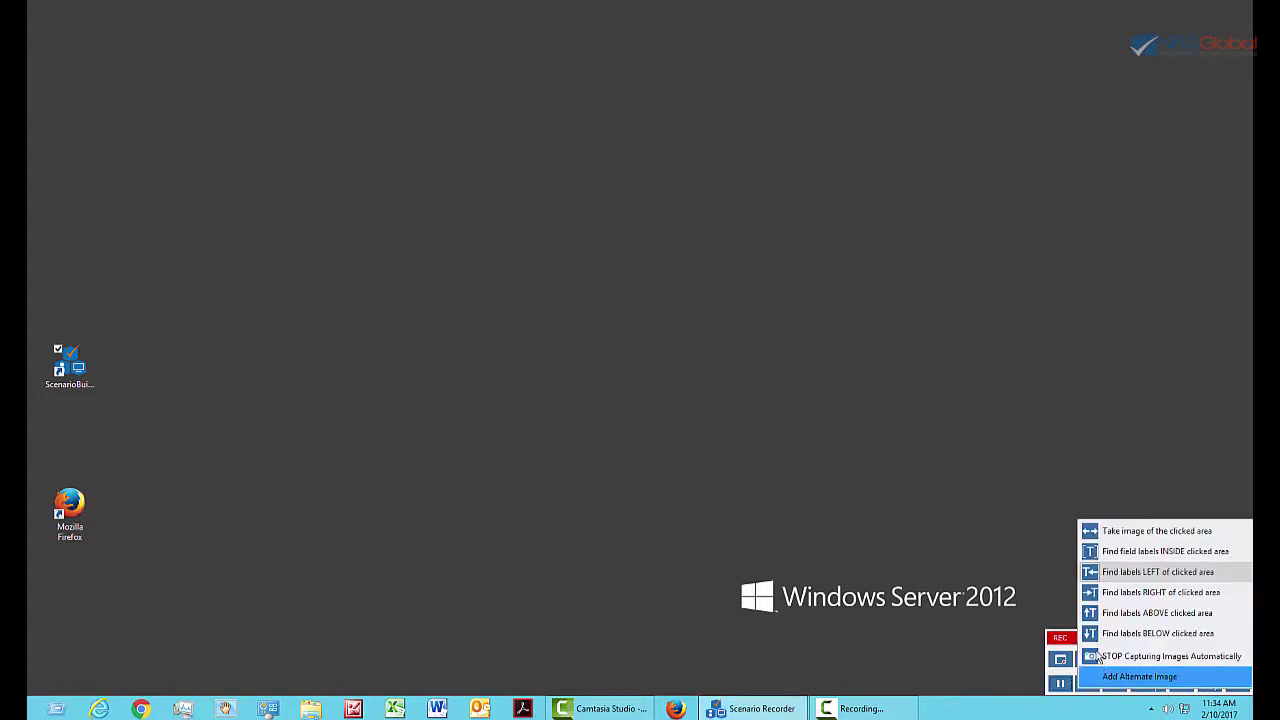
{"action": "left_click", "coordinate": [1170, 656]}
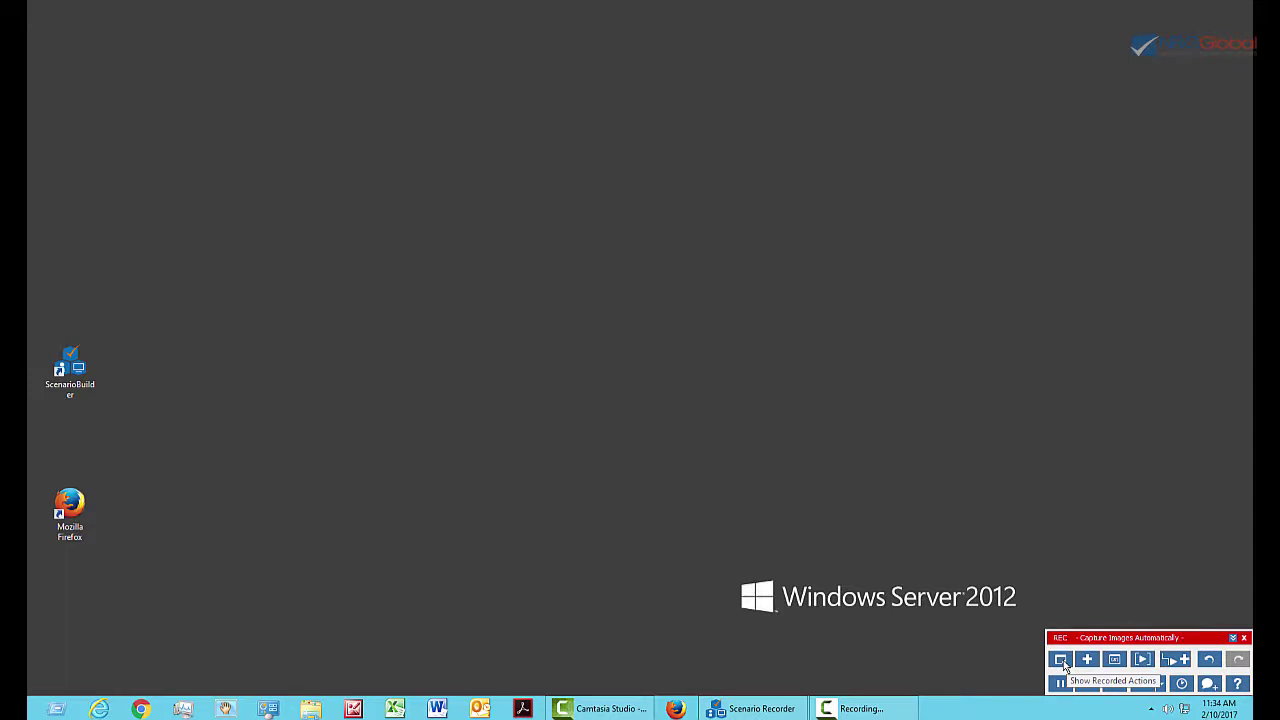
{"action": "left_click", "coordinate": [1061, 659]}
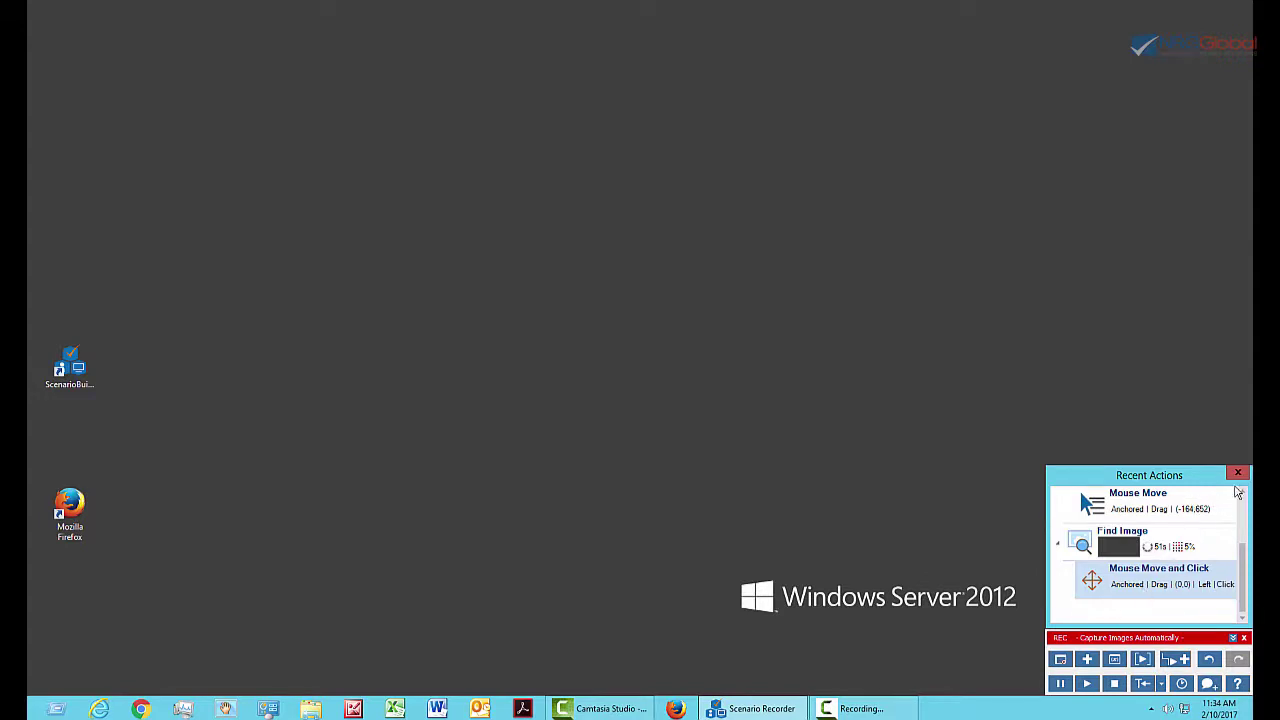
{"action": "left_click", "coordinate": [1238, 474]}
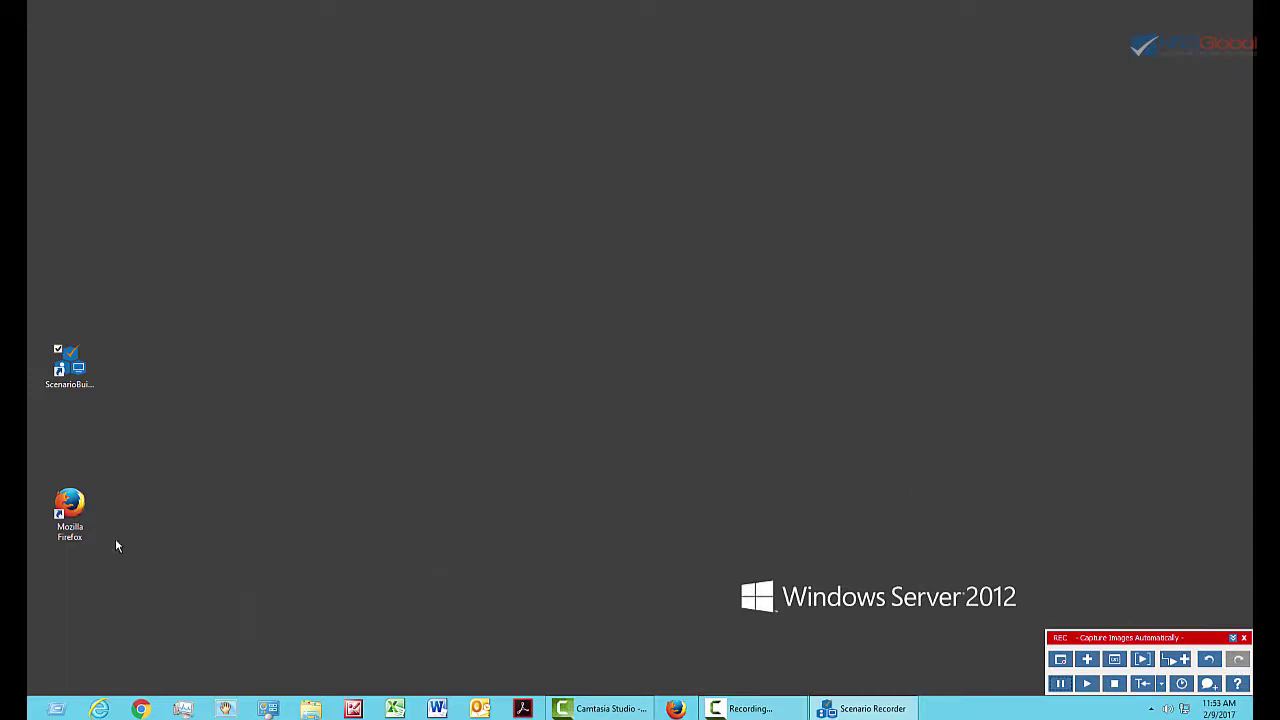
Launch Firefox and load the Citrix Receiver logon page from its bookmark.
{"action": "left_click", "coordinate": [77, 506]}
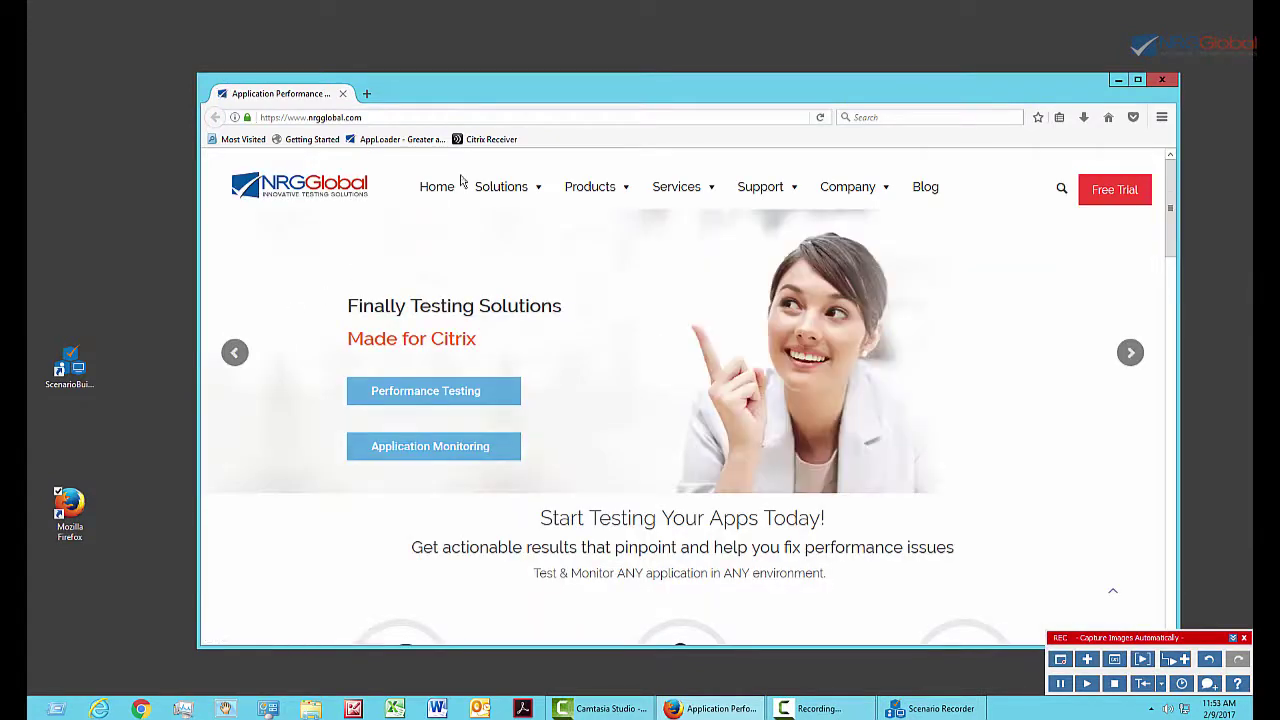
{"action": "left_click", "coordinate": [490, 142]}
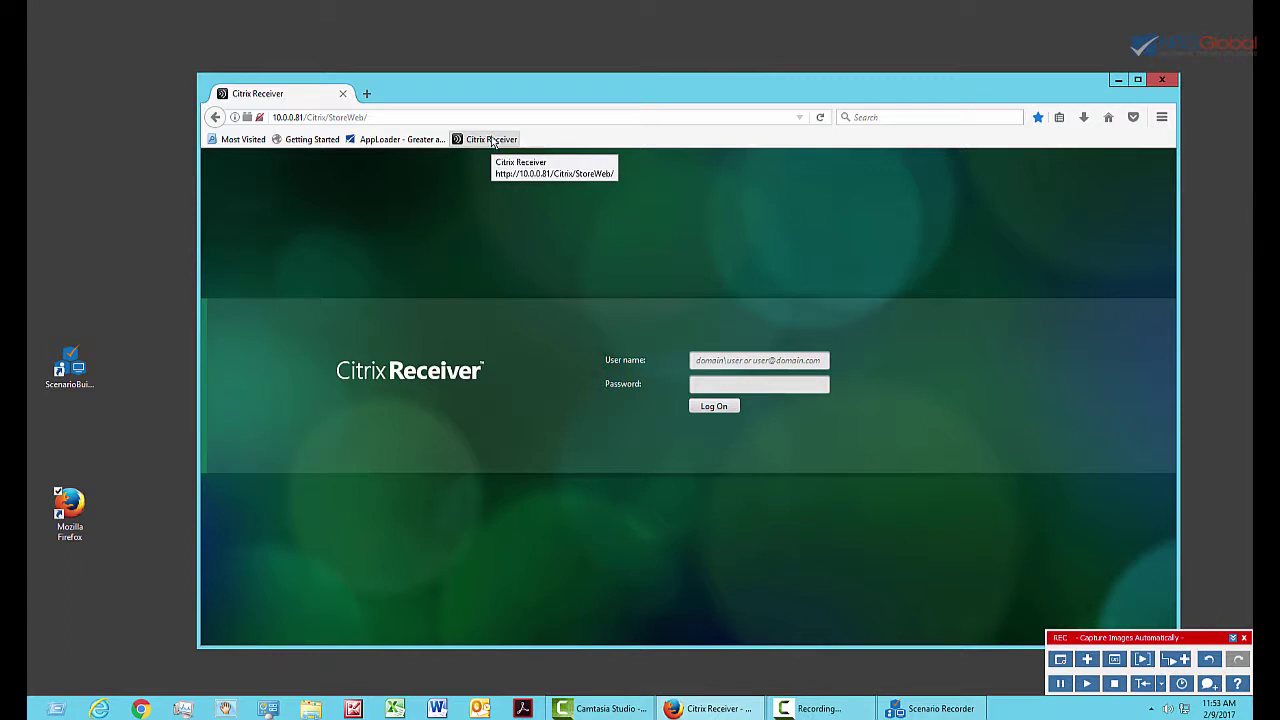
{"action": "left_click", "coordinate": [492, 141]}
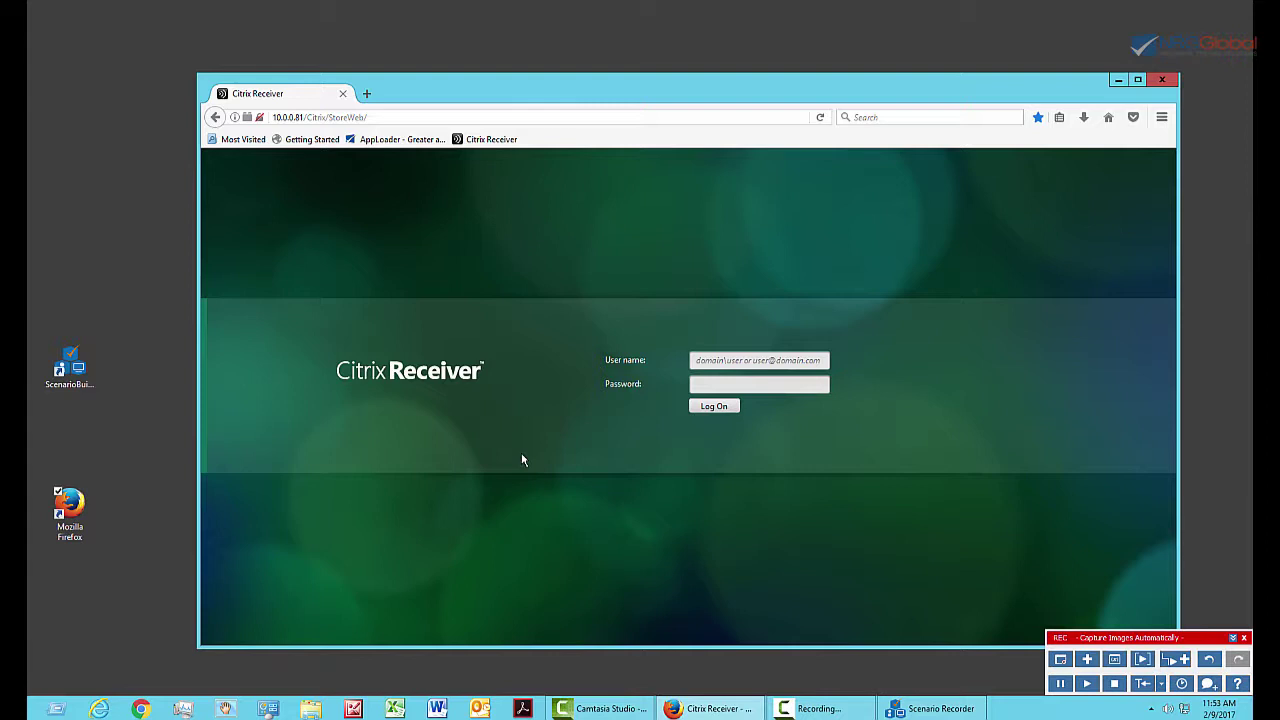
Fill the User name field with the username variable from Citrix Logins.csv.
{"action": "left_click", "coordinate": [694, 359]}
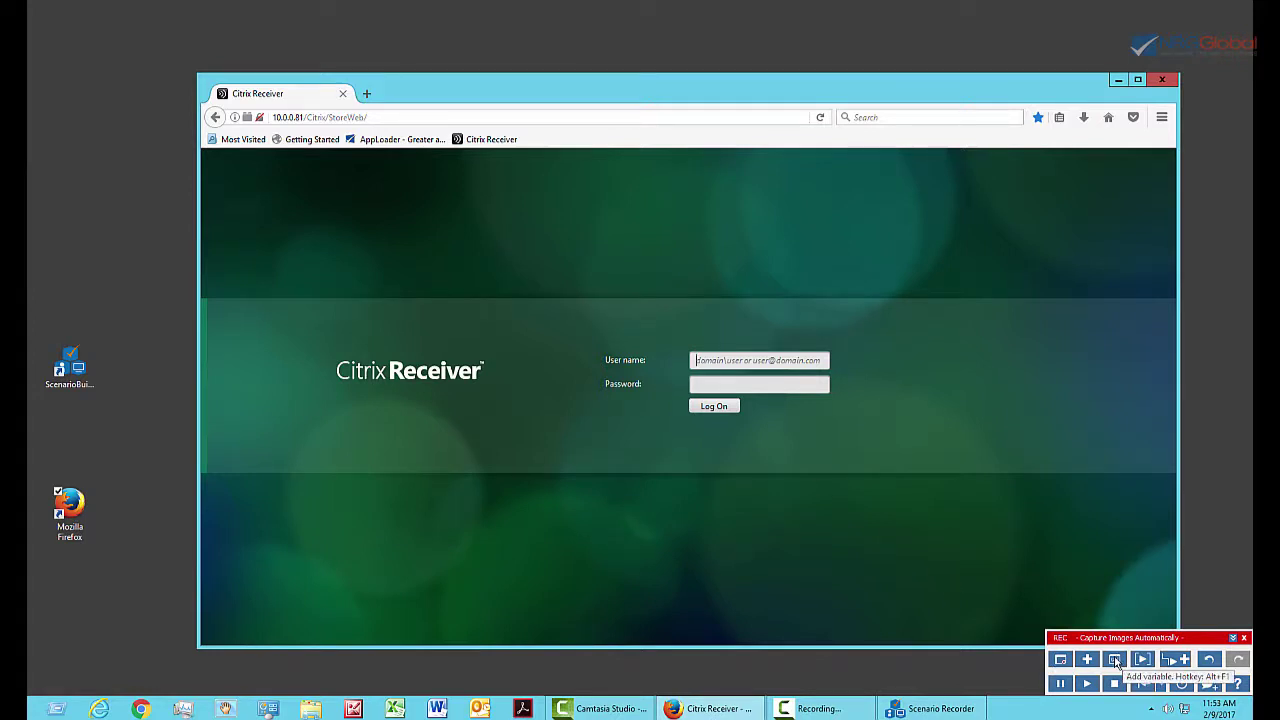
{"action": "left_click", "coordinate": [1115, 660]}
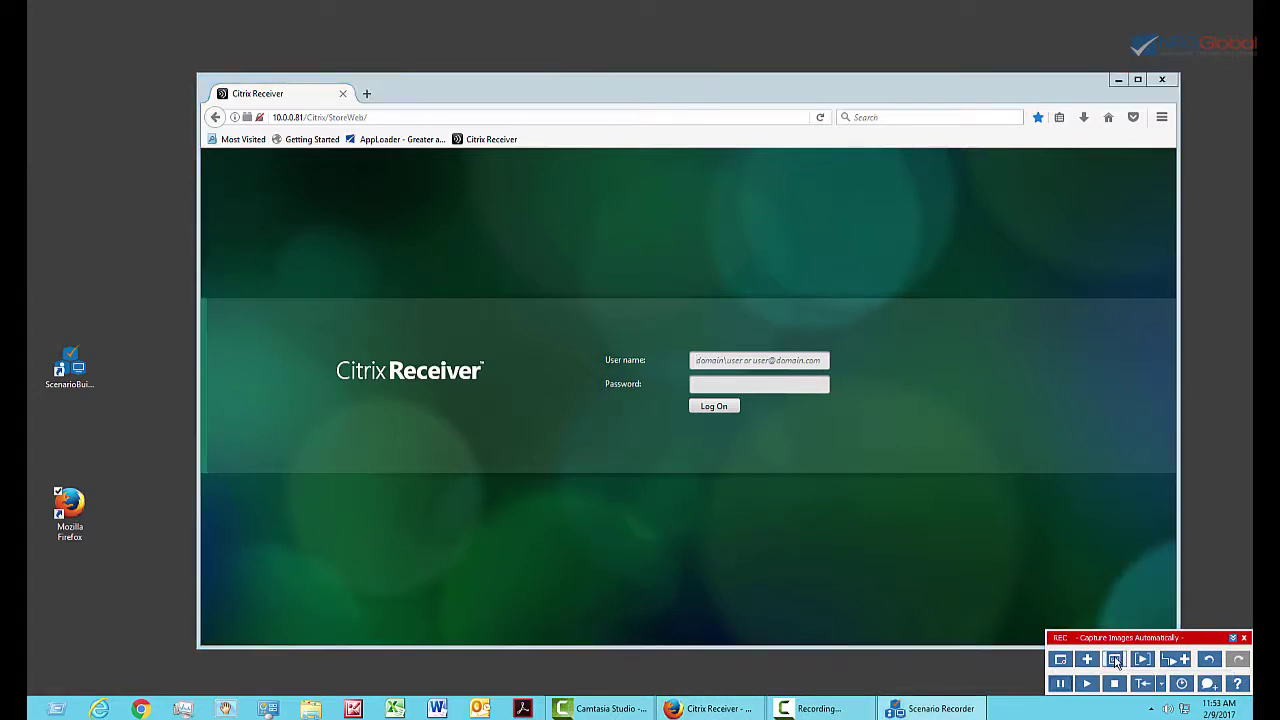
{"action": "left_click", "coordinate": [595, 307]}
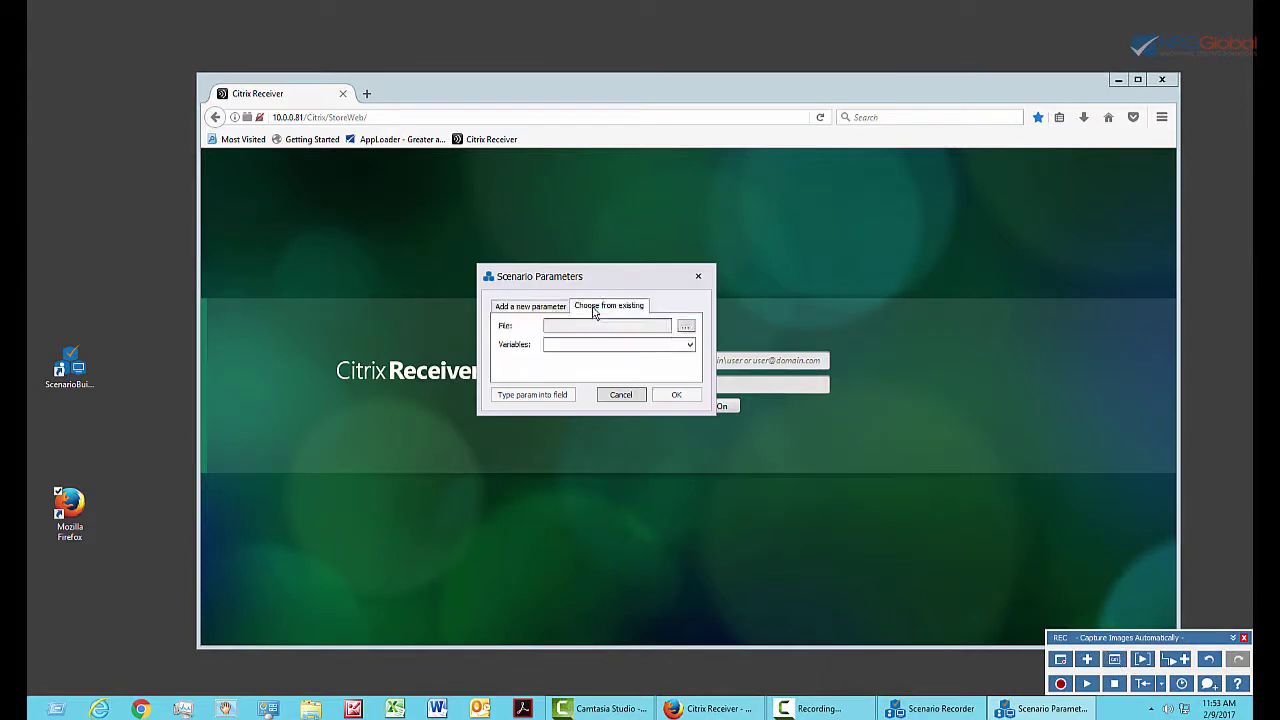
{"action": "left_click", "coordinate": [687, 328]}
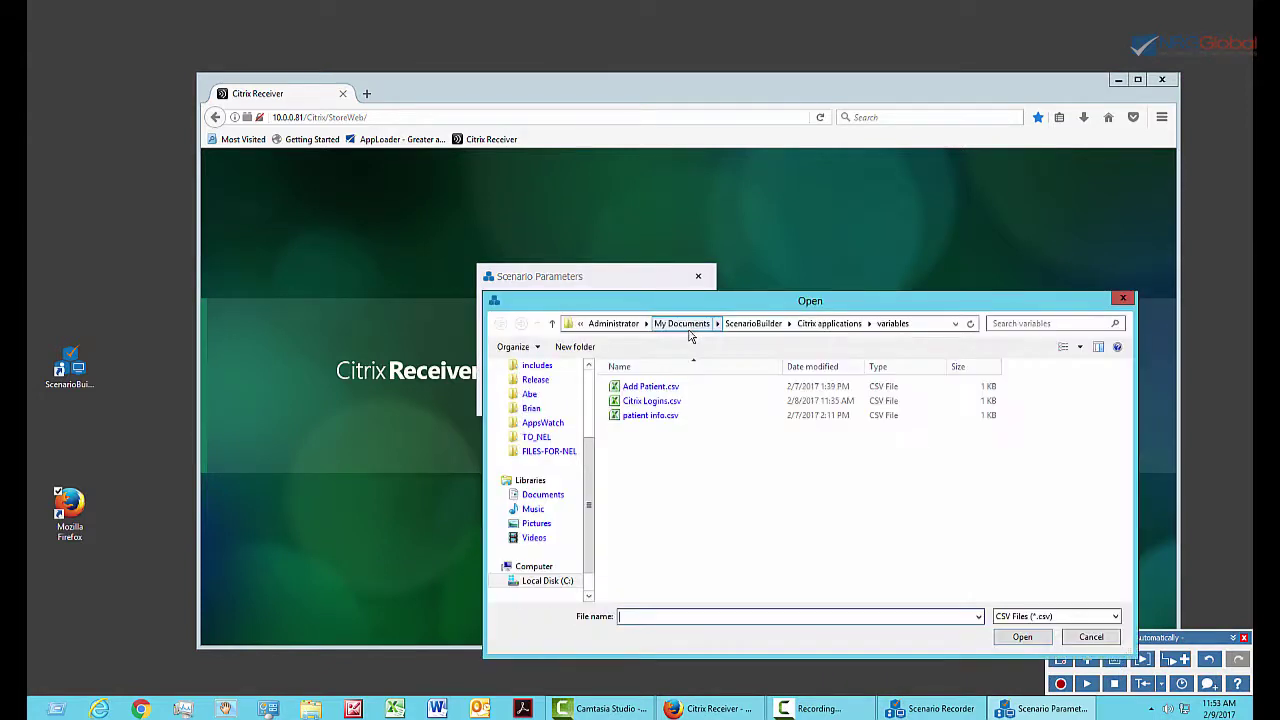
{"action": "left_click", "coordinate": [648, 402]}
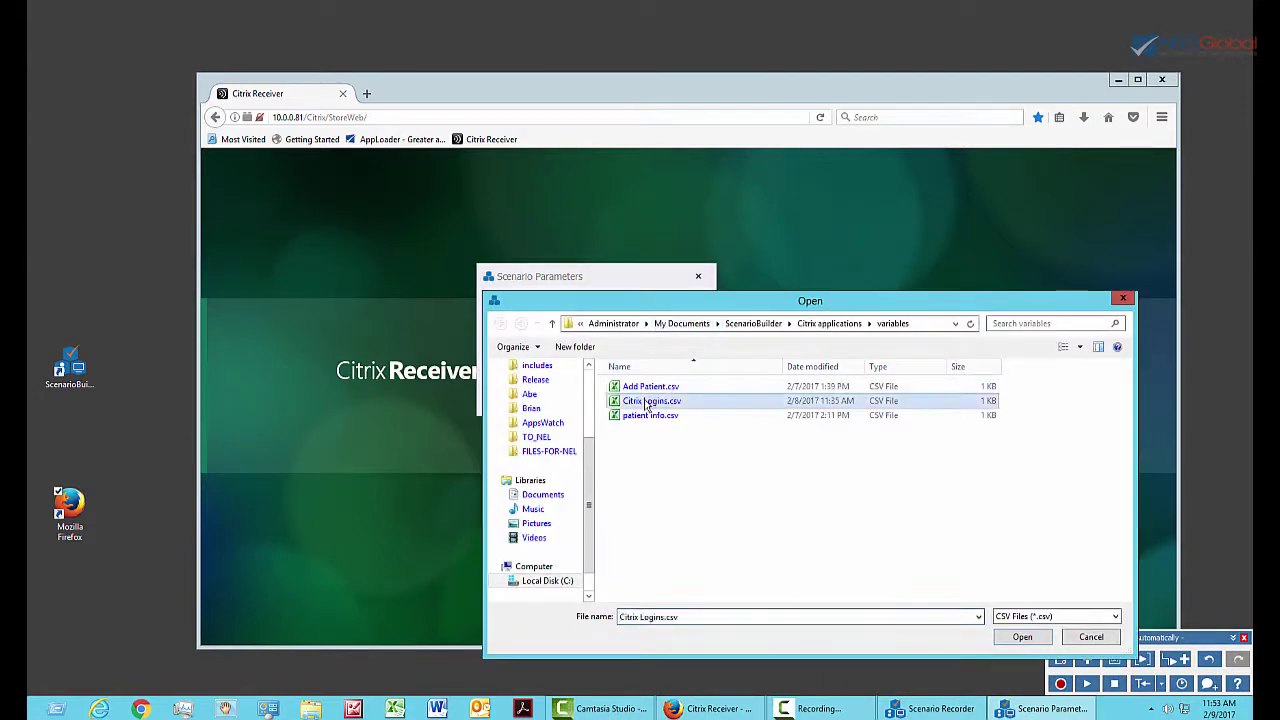
{"action": "left_click", "coordinate": [1030, 641]}
{"action": "left_click", "coordinate": [689, 344]}
{"action": "left_click", "coordinate": [589, 360]}
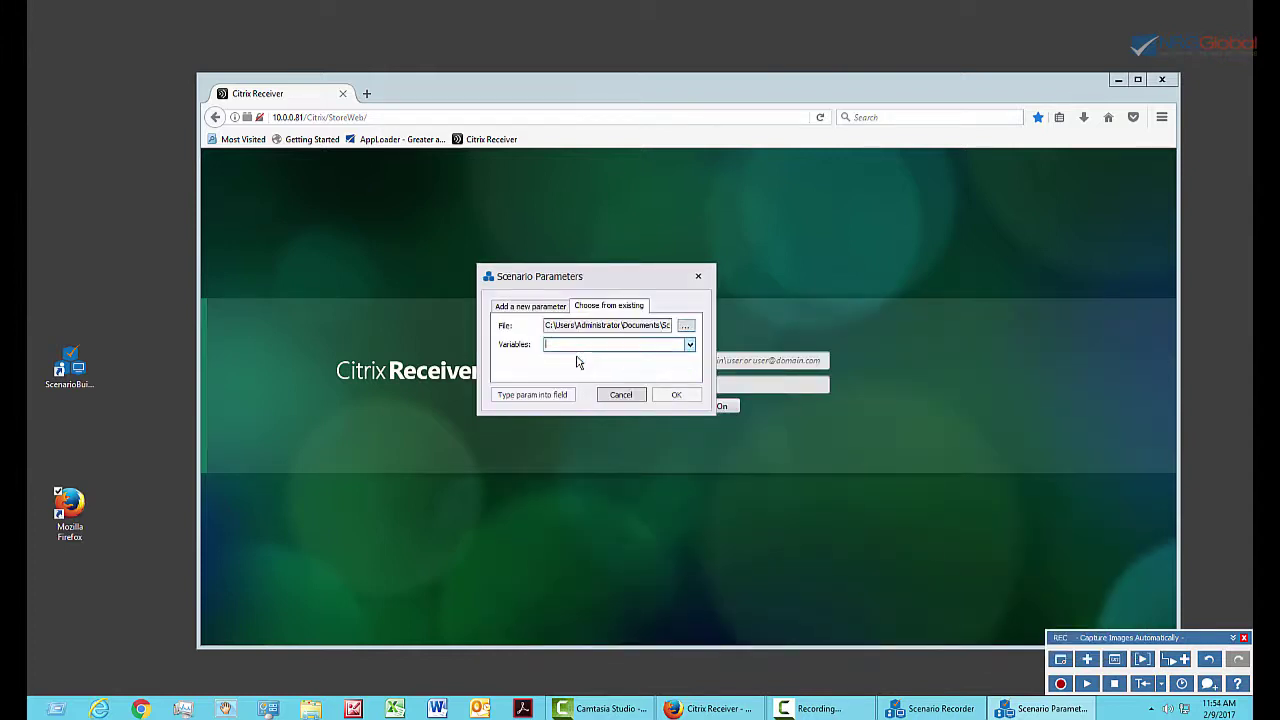
{"action": "left_click", "coordinate": [530, 395]}
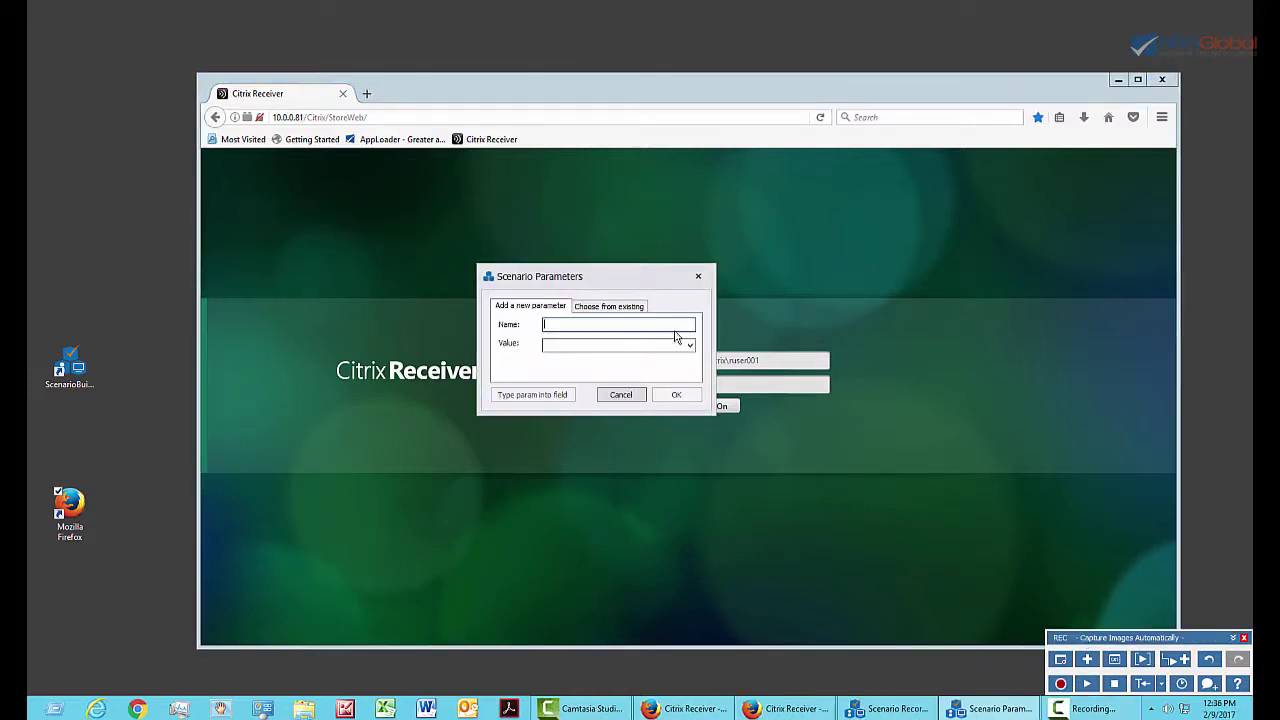
Fill the password from the existing password variable, log on, and stop recording.
{"action": "left_click", "coordinate": [640, 306]}
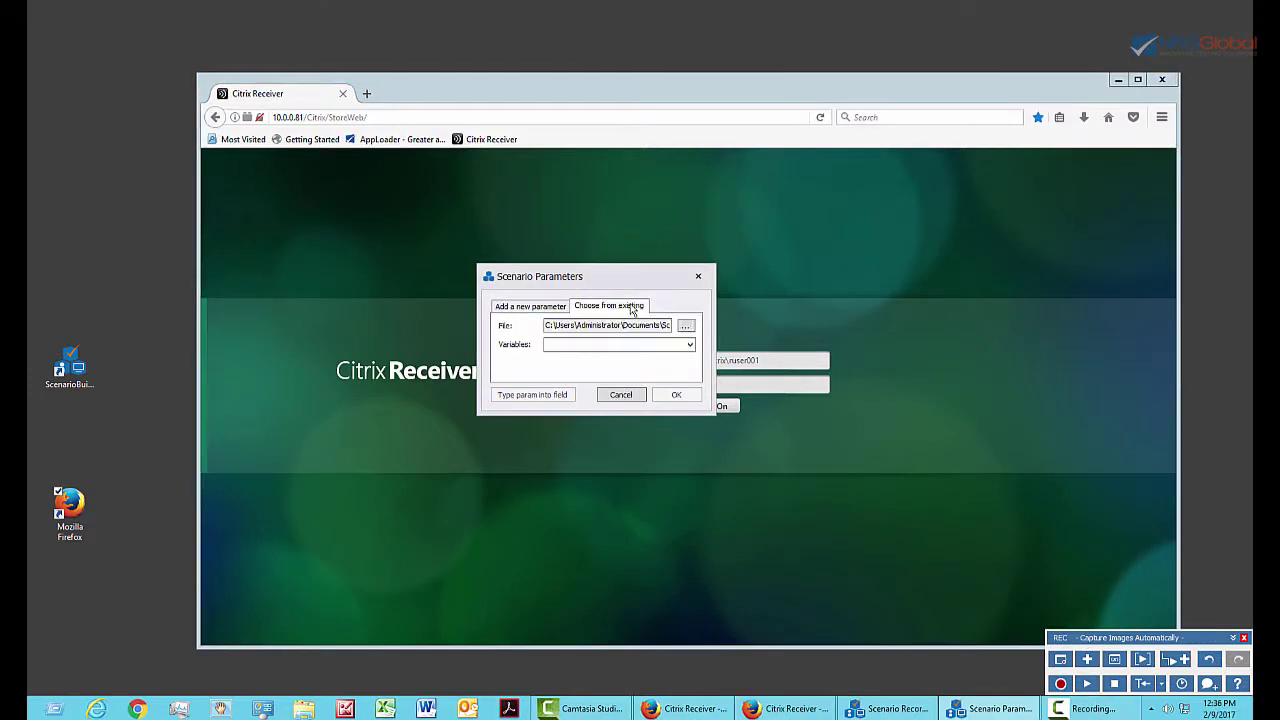
{"action": "left_click", "coordinate": [689, 345]}
{"action": "left_click", "coordinate": [561, 366]}
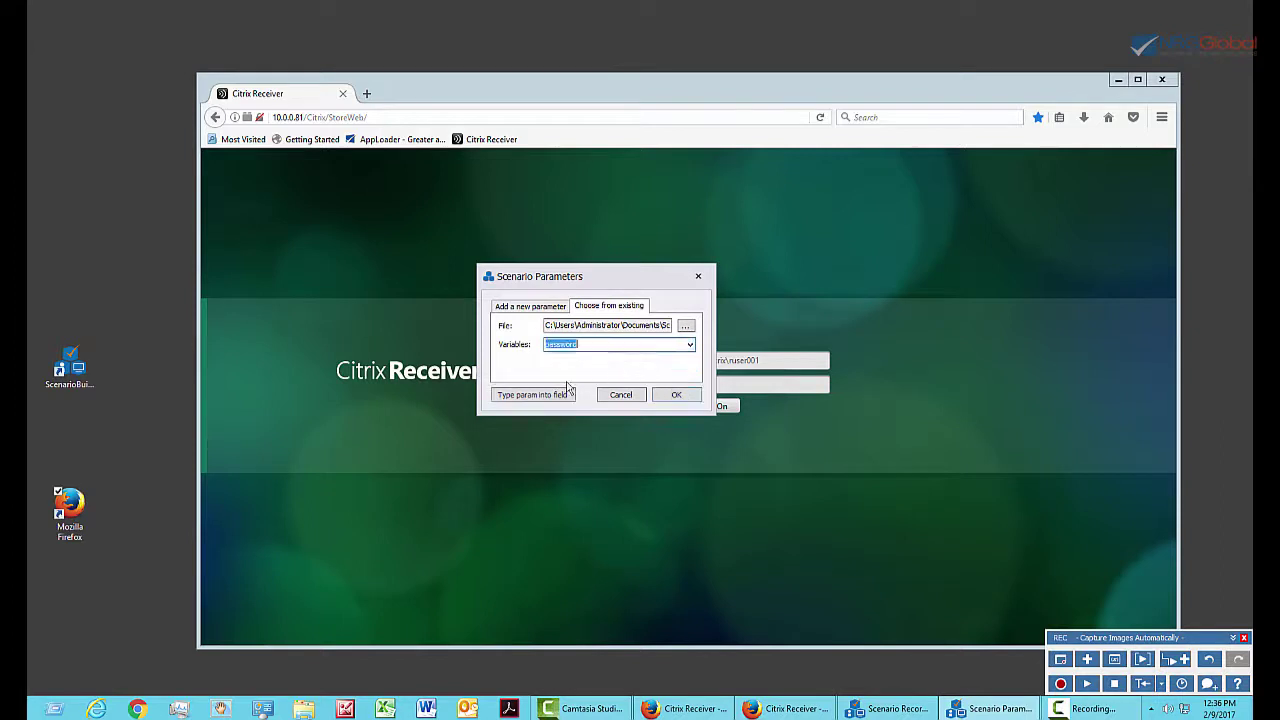
{"action": "left_click", "coordinate": [537, 396]}
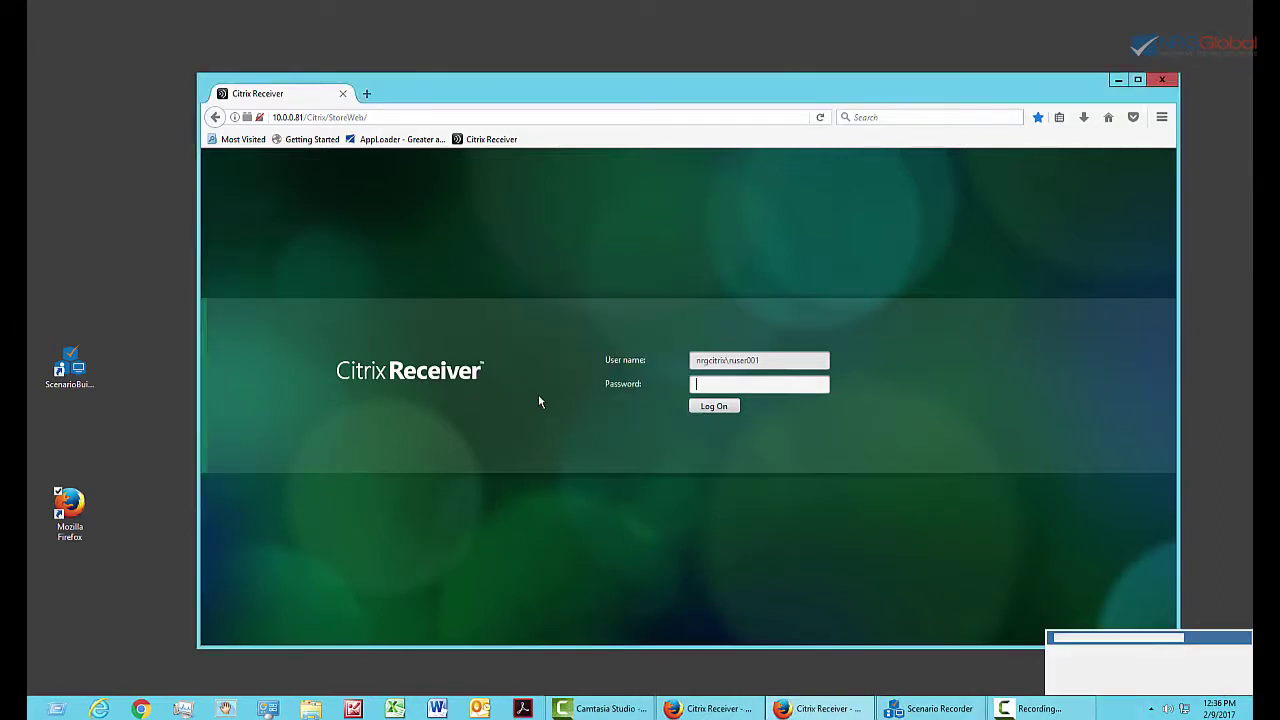
{"action": "left_click", "coordinate": [712, 408]}
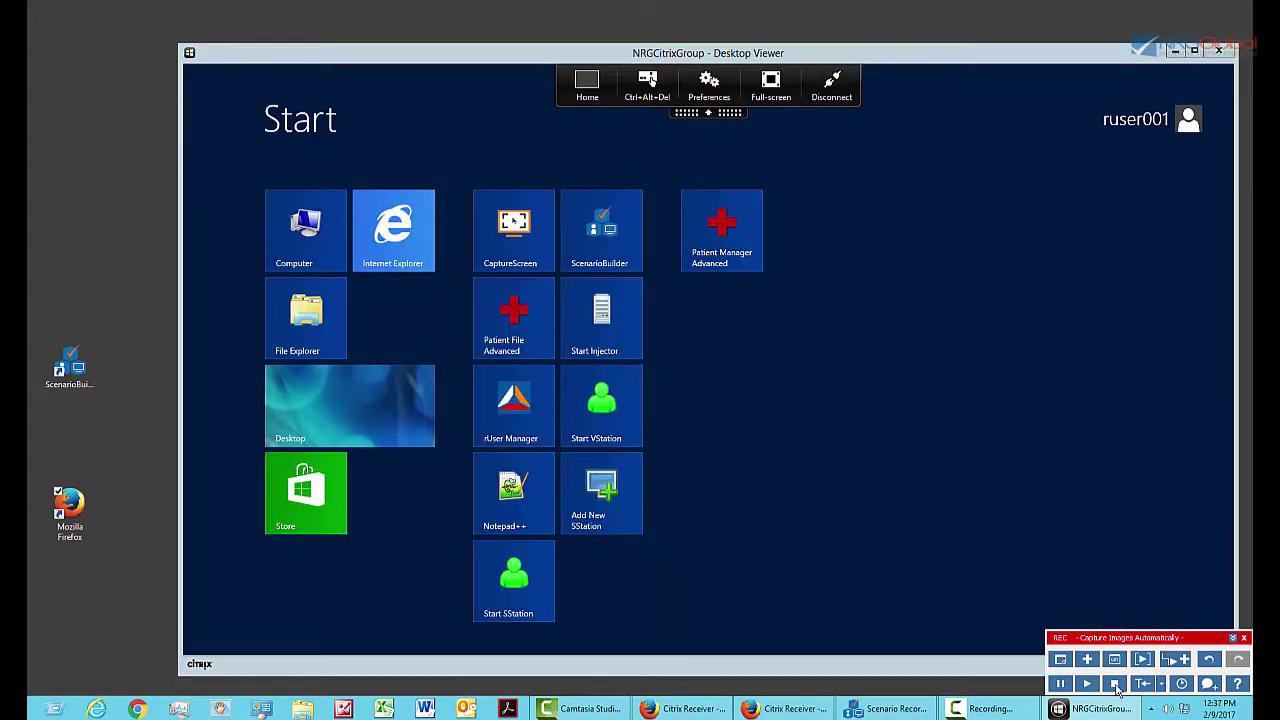
{"action": "left_click", "coordinate": [1115, 684]}
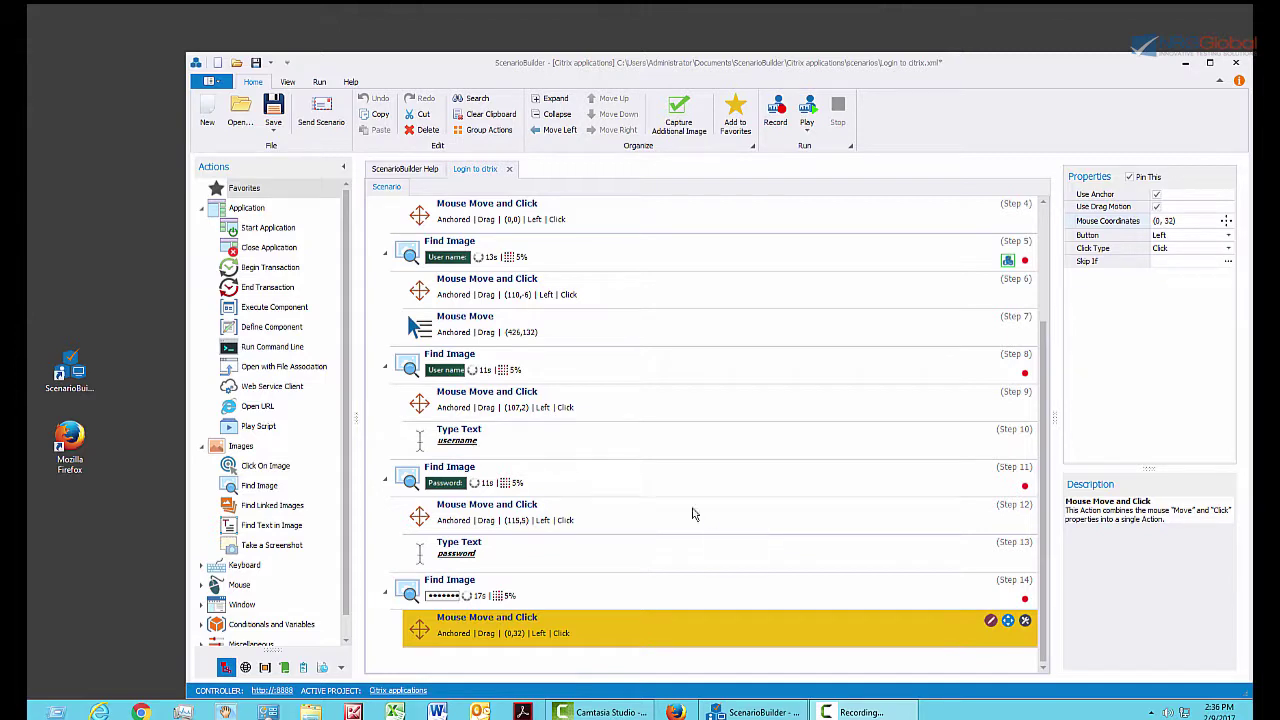
Drag the Firefox desktop shortcut above the ScenarioBuilder shortcut.
{"action": "left_click_drag", "start_coordinate": [66, 432], "coordinate": [73, 268]}
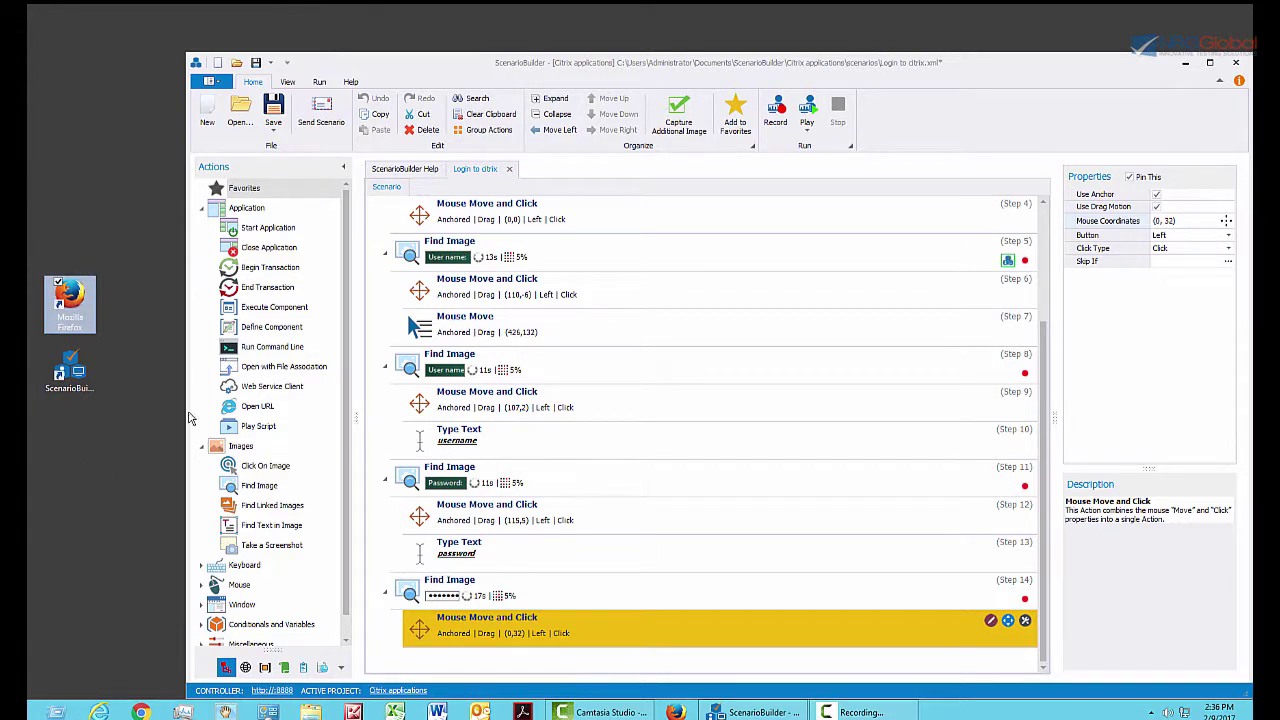
Create a scenario named 'create google acct', start recording, and expand the REC toolbar.
{"action": "left_click", "coordinate": [209, 117]}
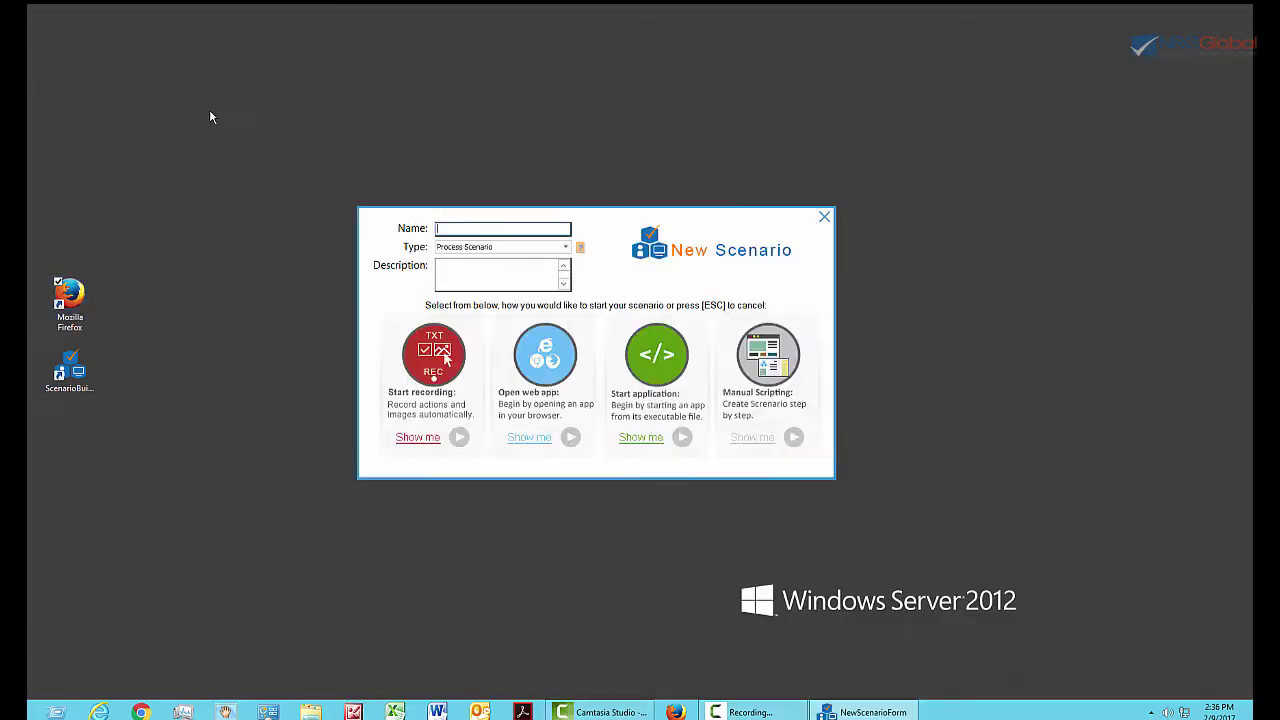
{"action": "type", "text": "create google acct"}
{"action": "left_click", "coordinate": [444, 362]}
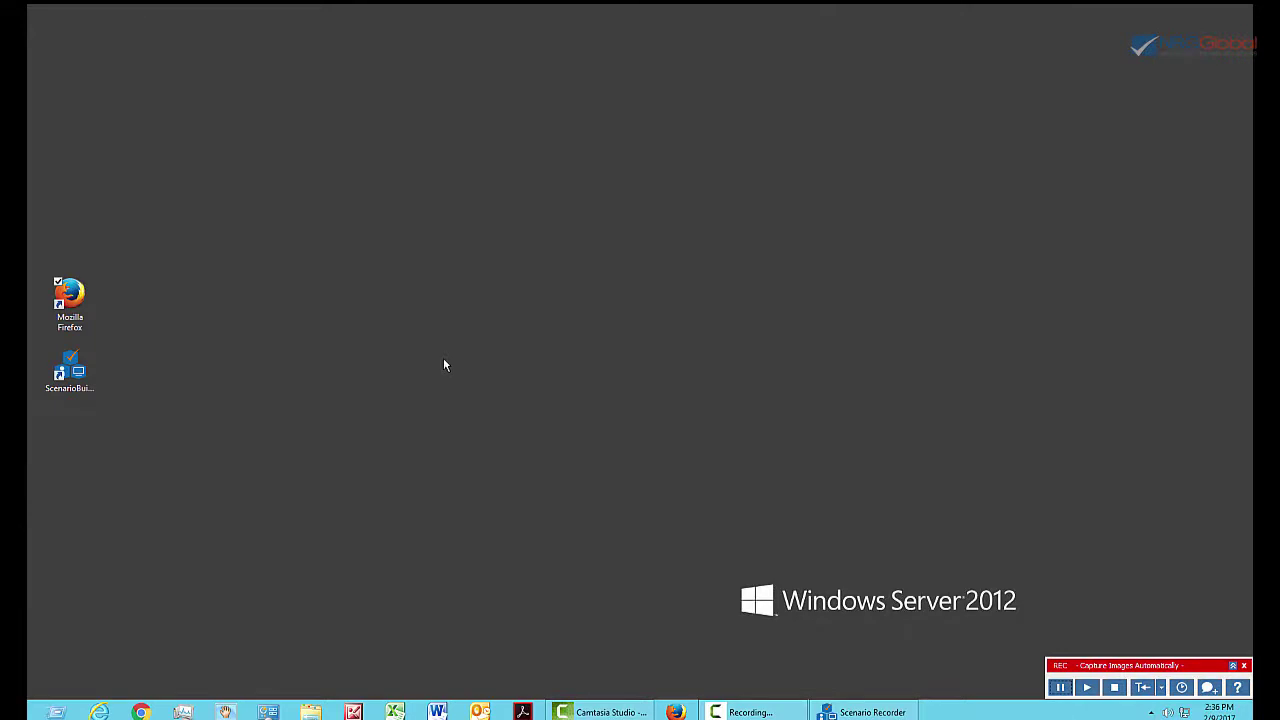
{"action": "left_click", "coordinate": [1233, 666]}
Insert the global 'Login to citrix' scenario into the recording.
{"action": "left_click", "coordinate": [1180, 665]}
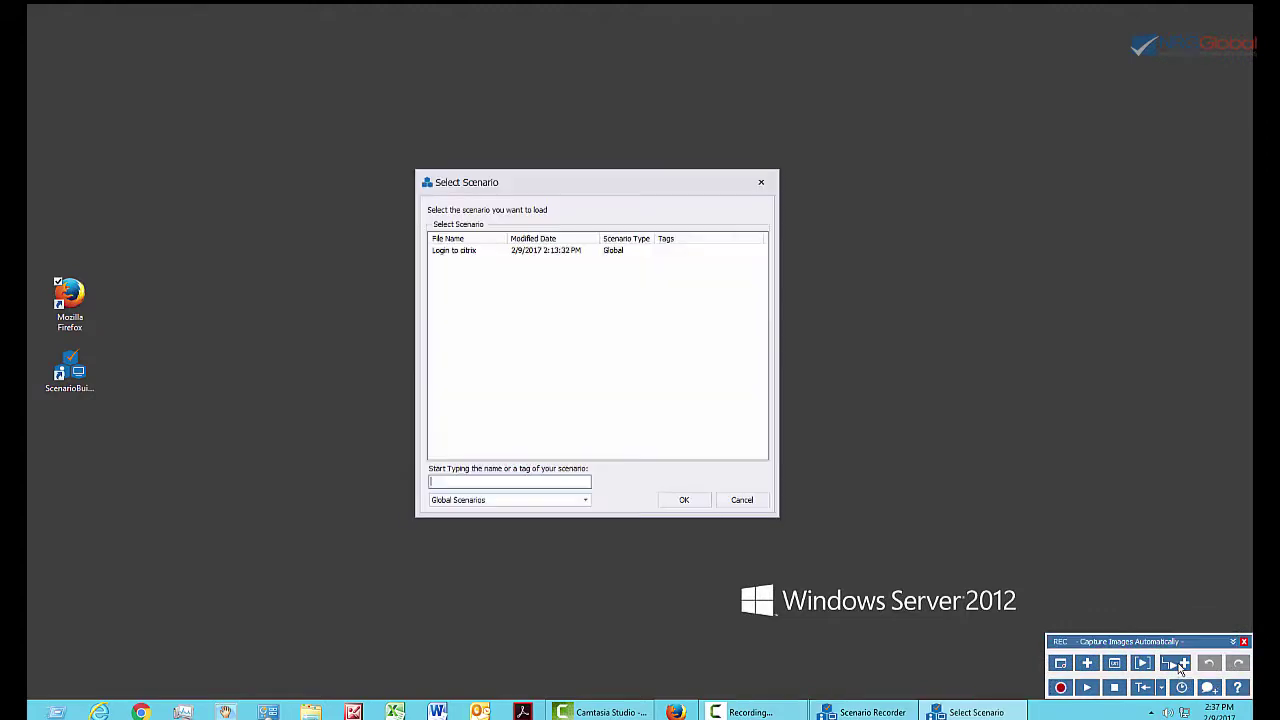
{"action": "left_click", "coordinate": [480, 252]}
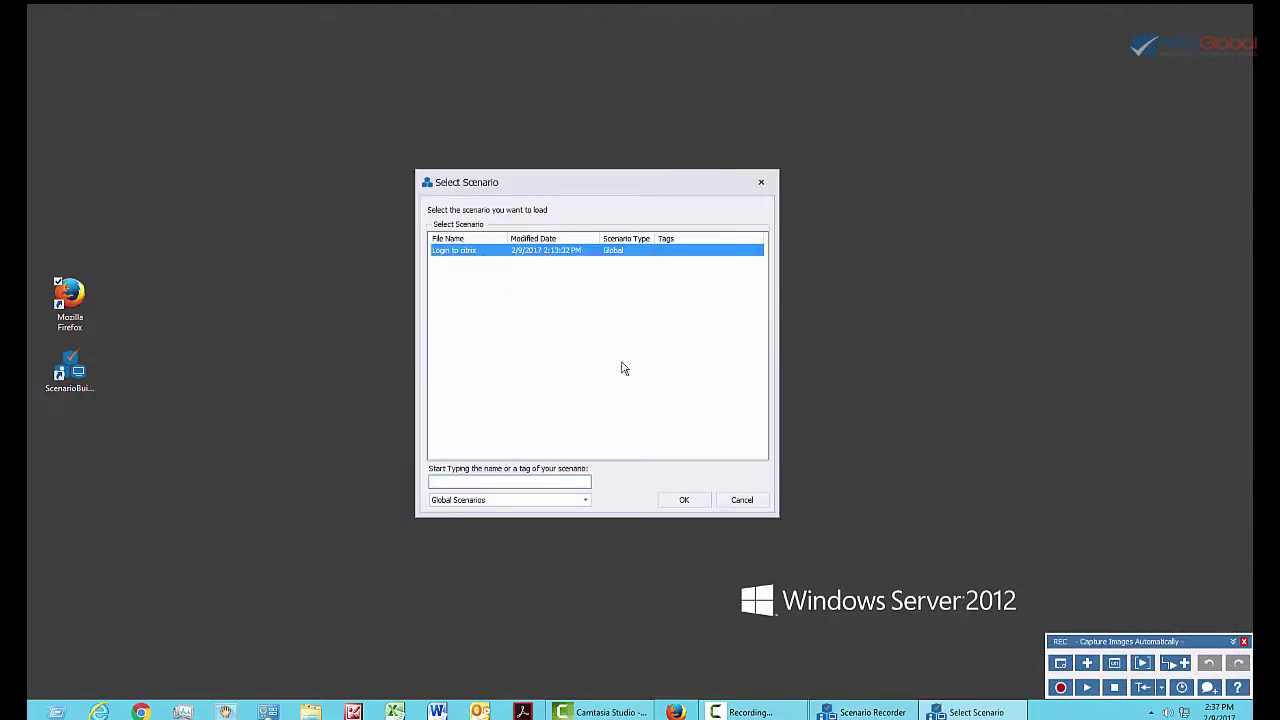
{"action": "left_click", "coordinate": [695, 502]}
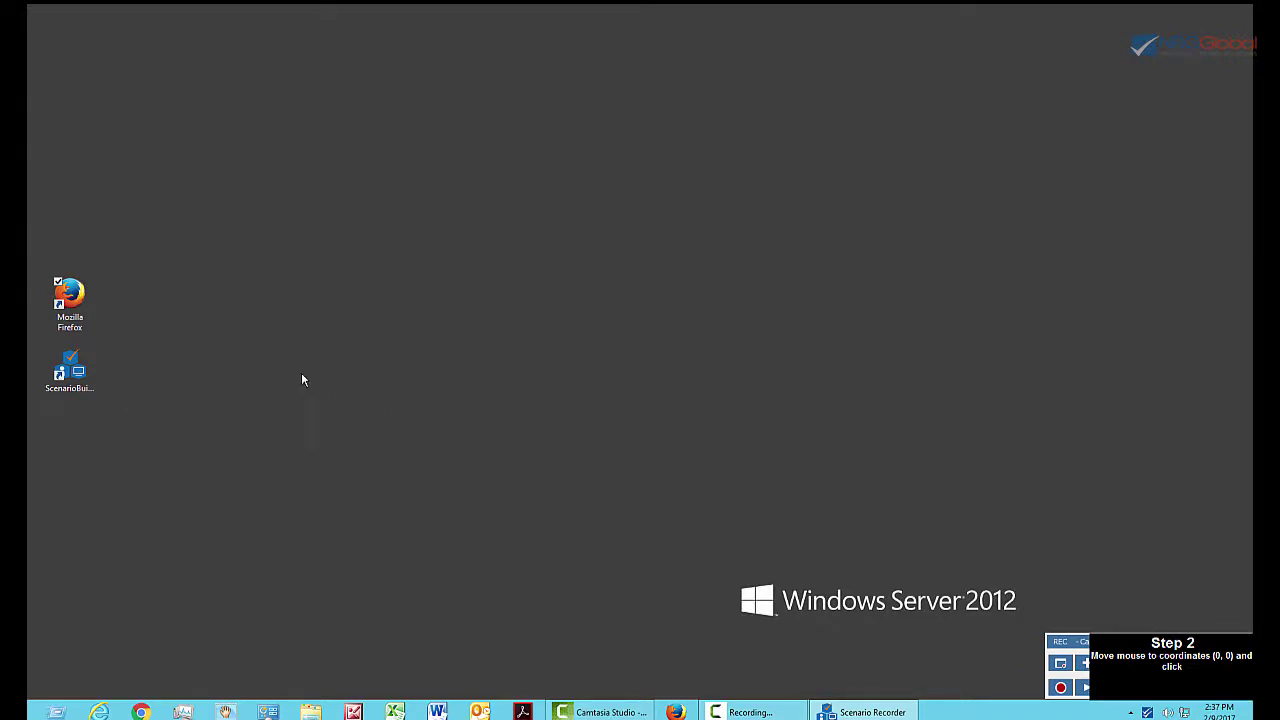
Open the Citrix Receiver bookmark in Firefox and log on with the user's name and password.
{"action": "left_click", "coordinate": [62, 303]}
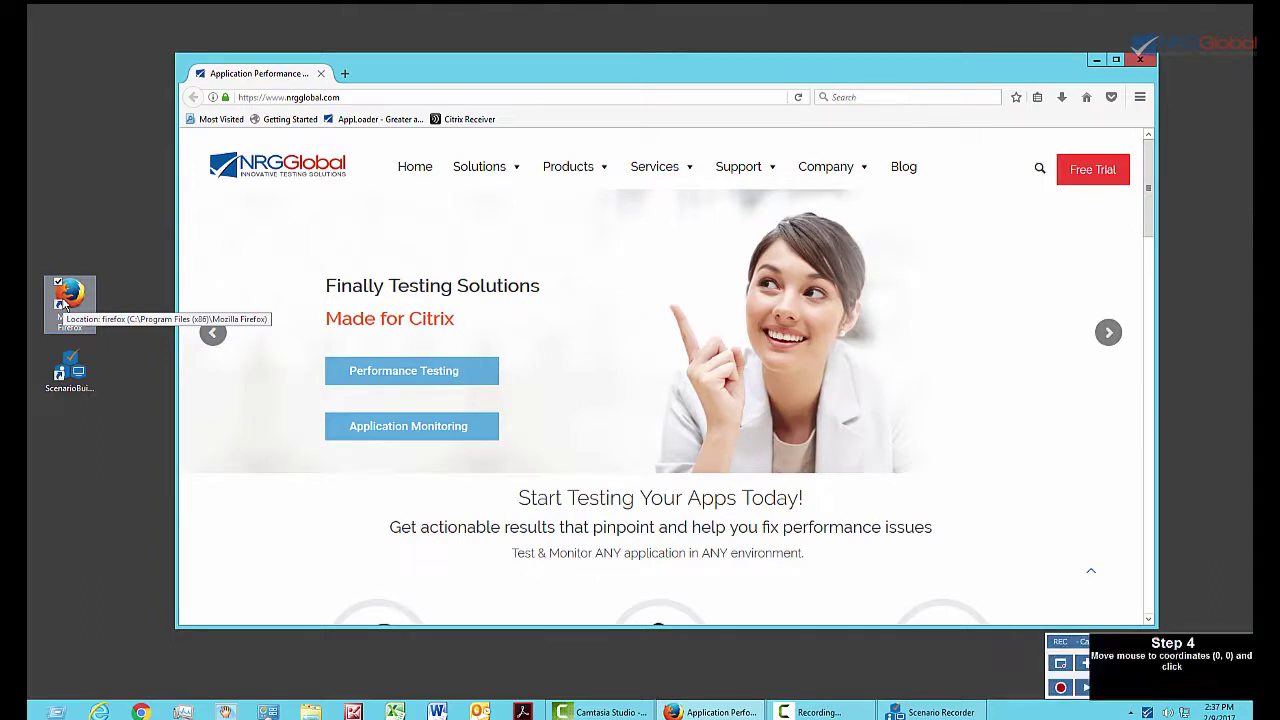
{"action": "left_click", "coordinate": [470, 121]}
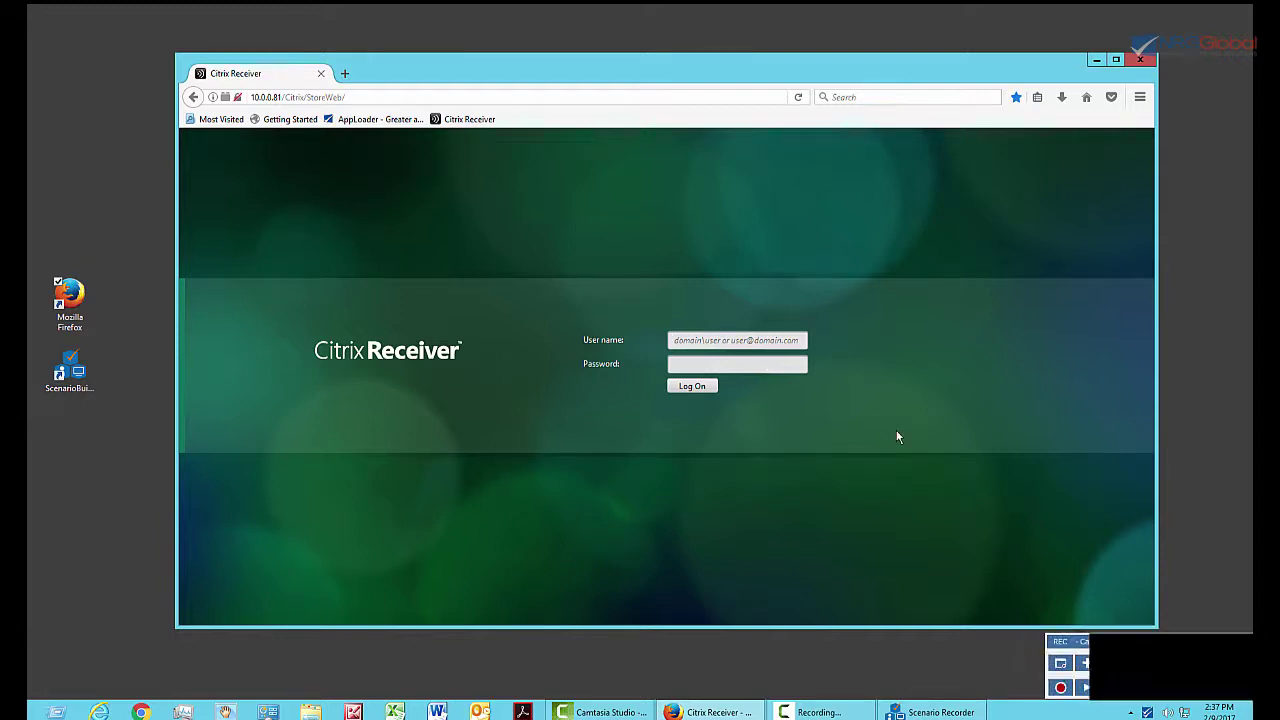
{"action": "left_click", "coordinate": [678, 341]}
{"action": "type", "text": "nrgcitrix\ruser003"}
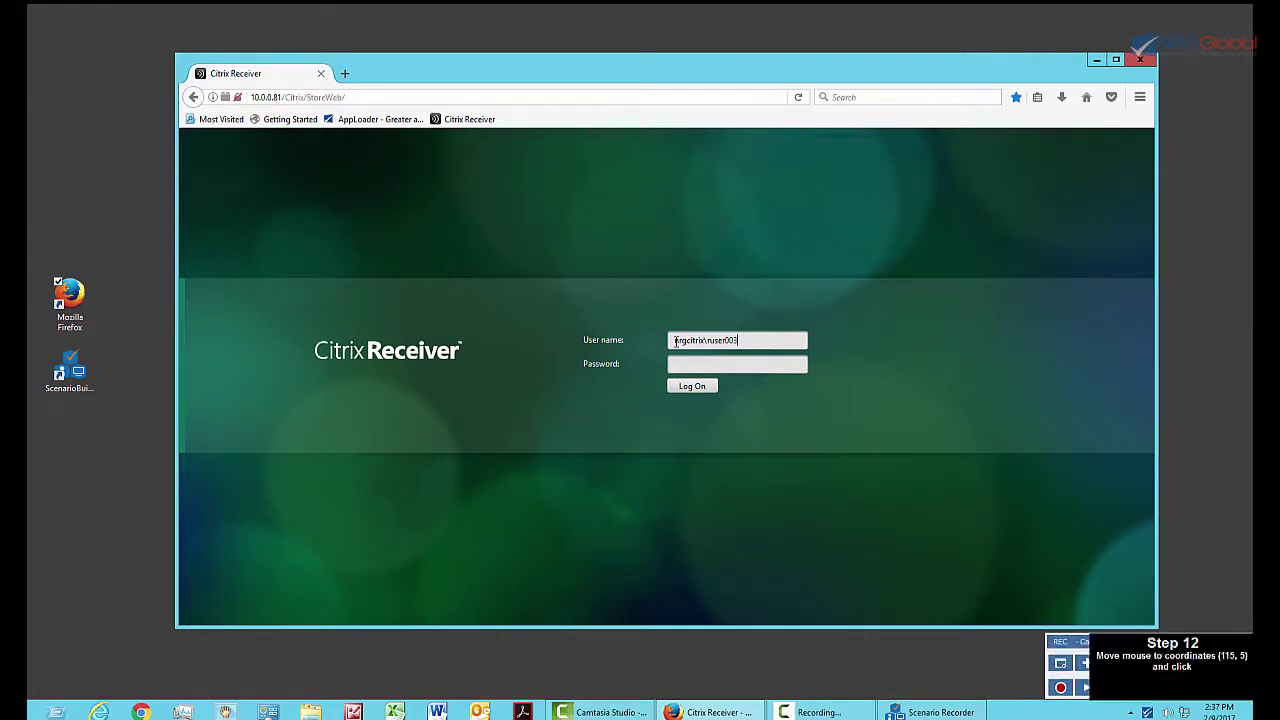
{"action": "left_click", "coordinate": [682, 366]}
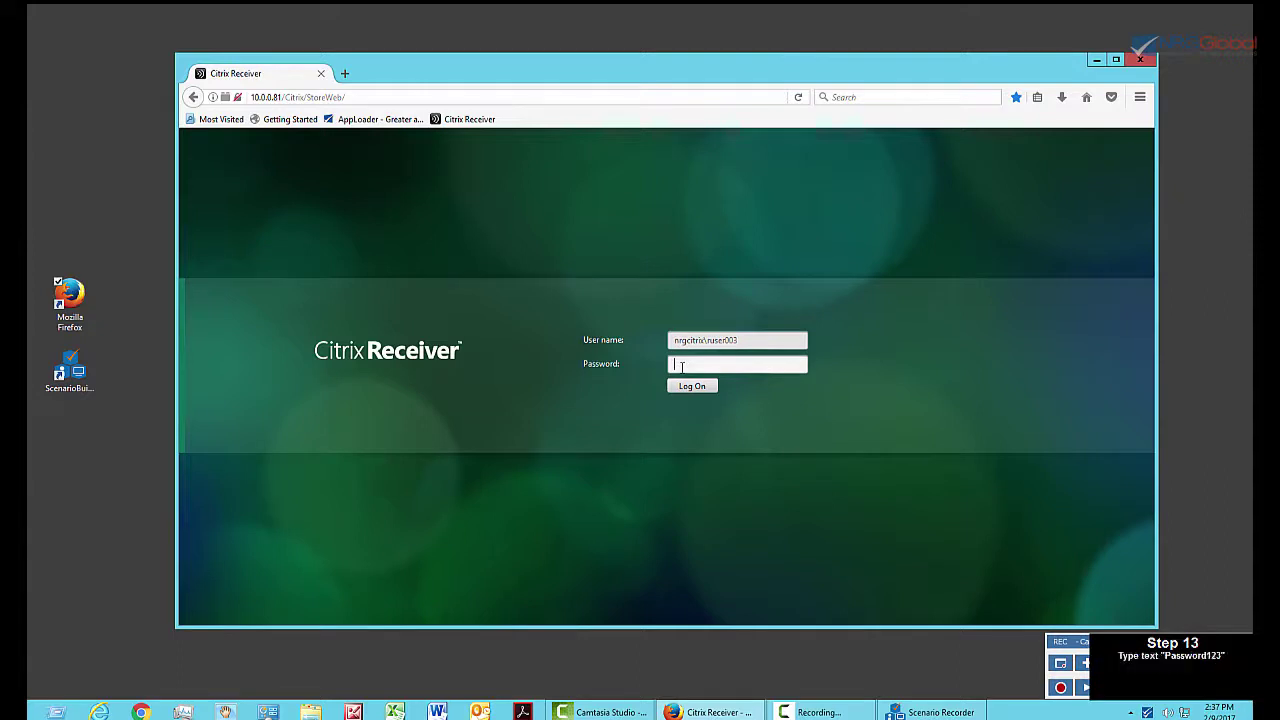
{"action": "type", "text": "Password123"}
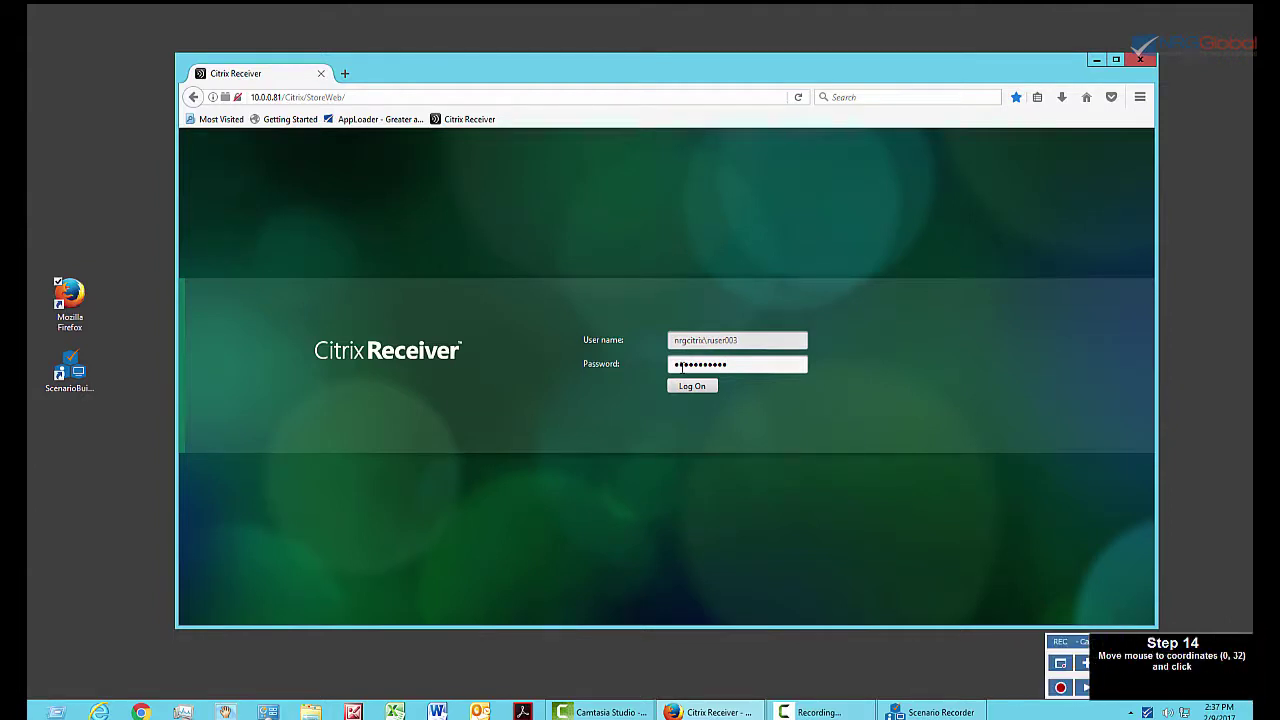
{"action": "left_click", "coordinate": [692, 386]}
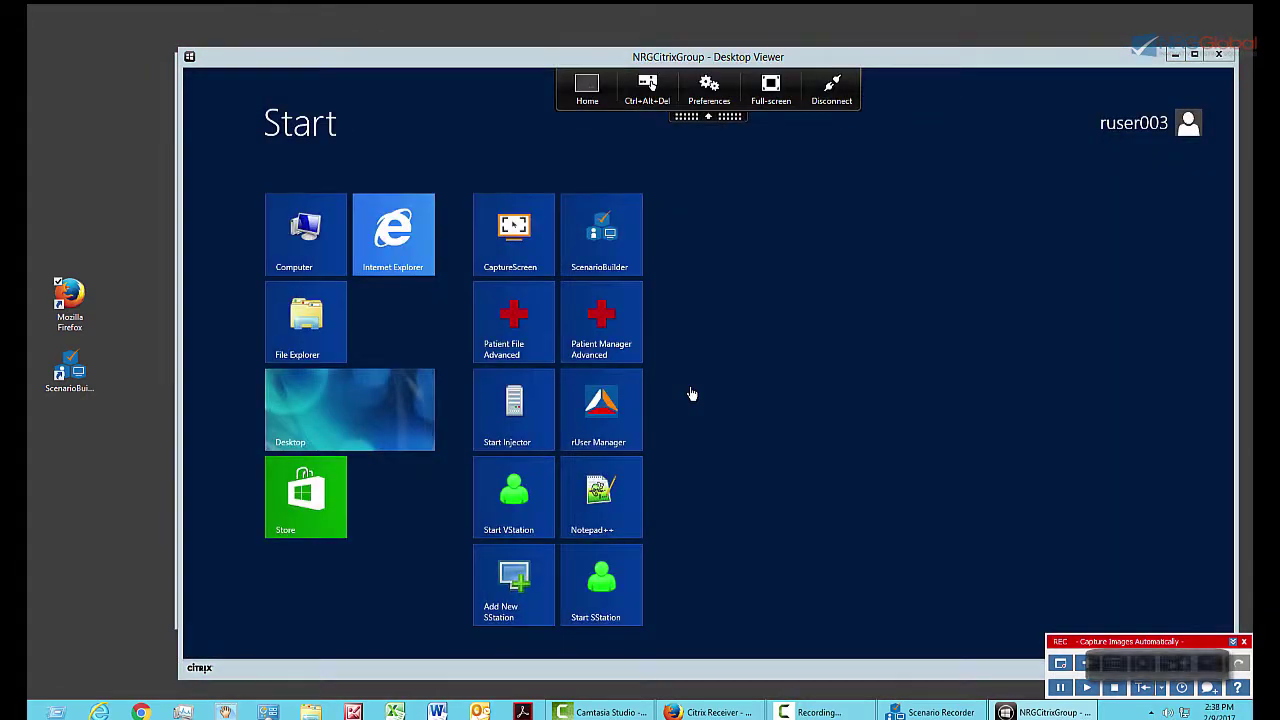
Return to Citrix Receiver's Apps list and launch Google Chrome.
{"action": "left_click", "coordinate": [582, 92]}
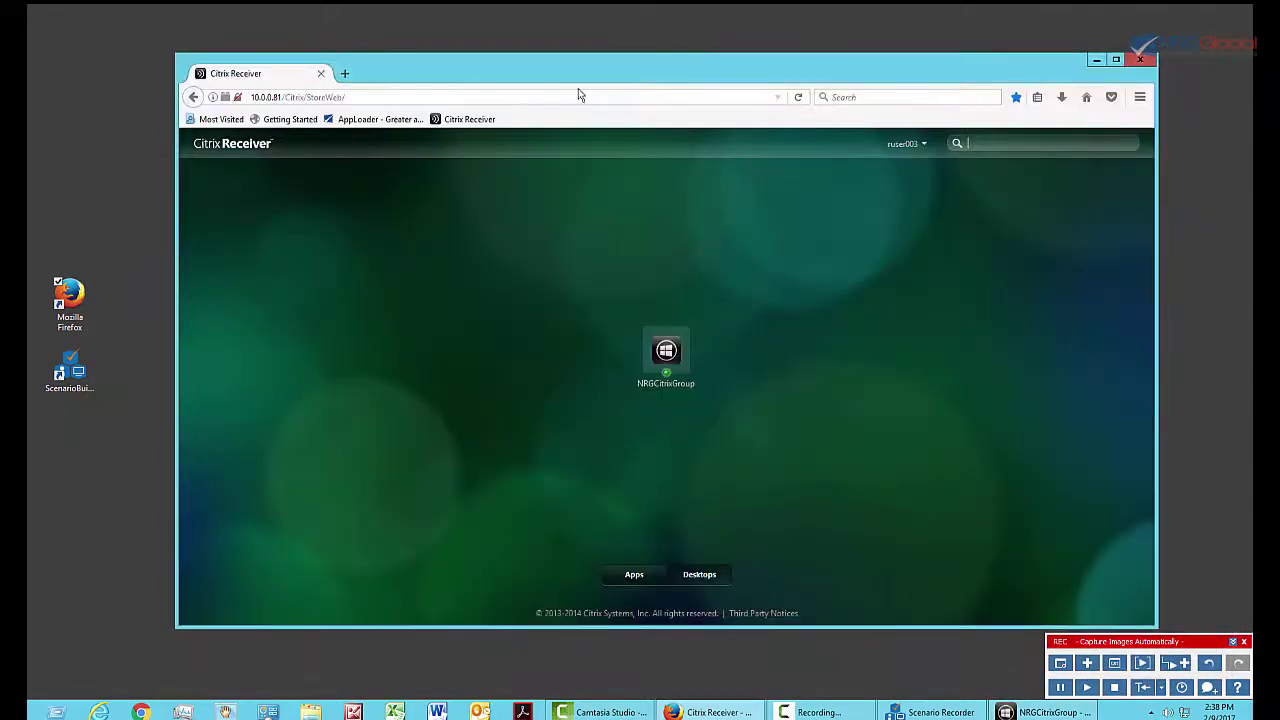
{"action": "left_click", "coordinate": [632, 577]}
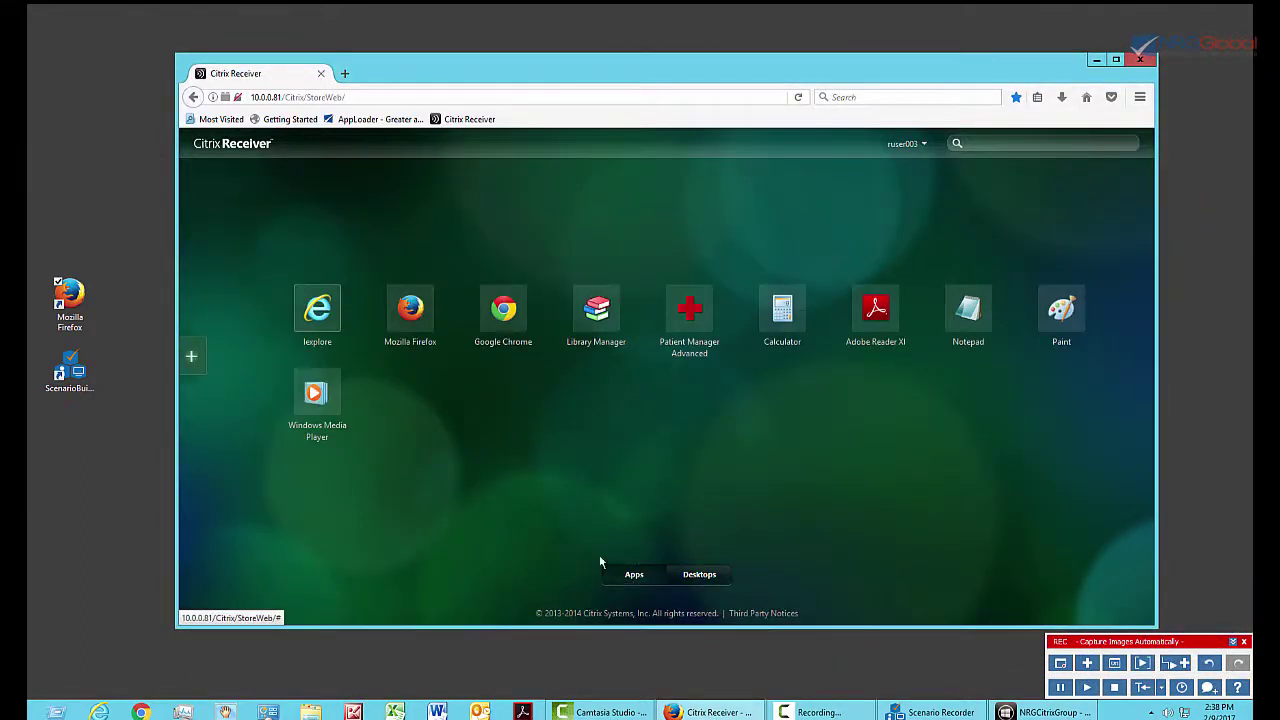
{"action": "left_click", "coordinate": [502, 320]}
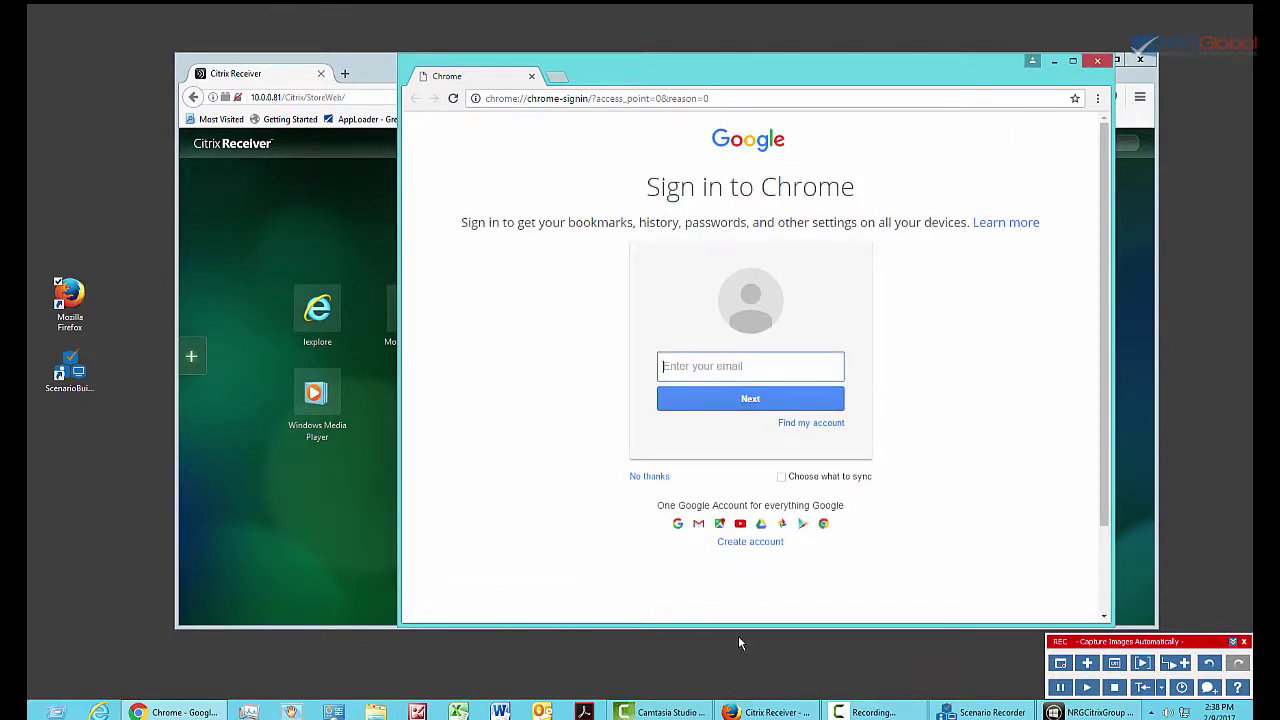
Start a new Google account from Chrome's sign-in page and place the caret in the username field.
{"action": "left_click", "coordinate": [750, 542]}
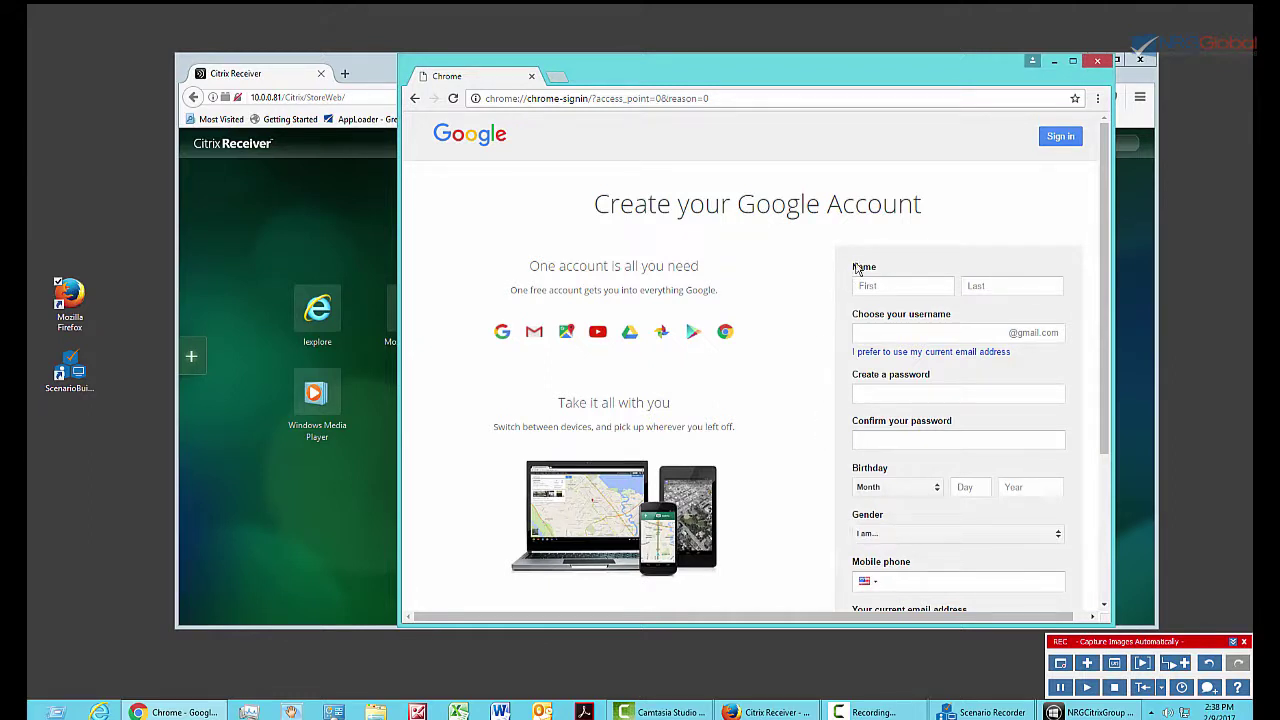
{"action": "left_click", "coordinate": [860, 317]}
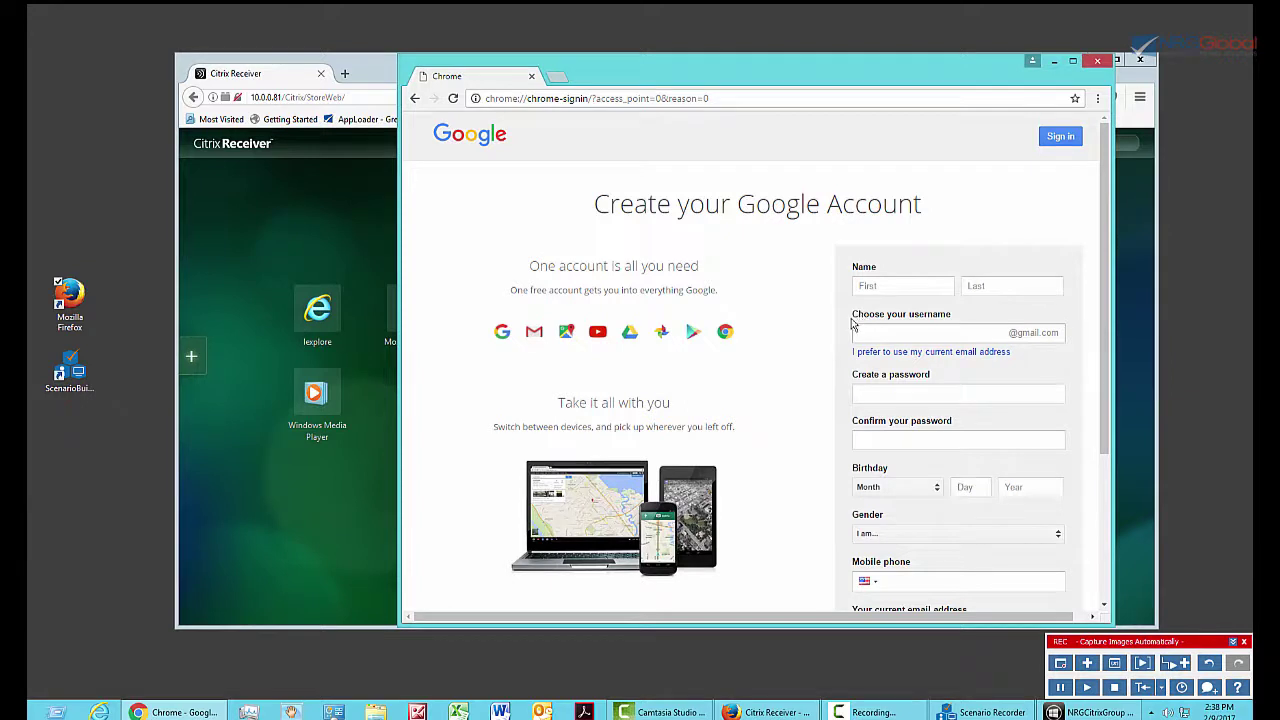
{"action": "left_click", "coordinate": [852, 330]}
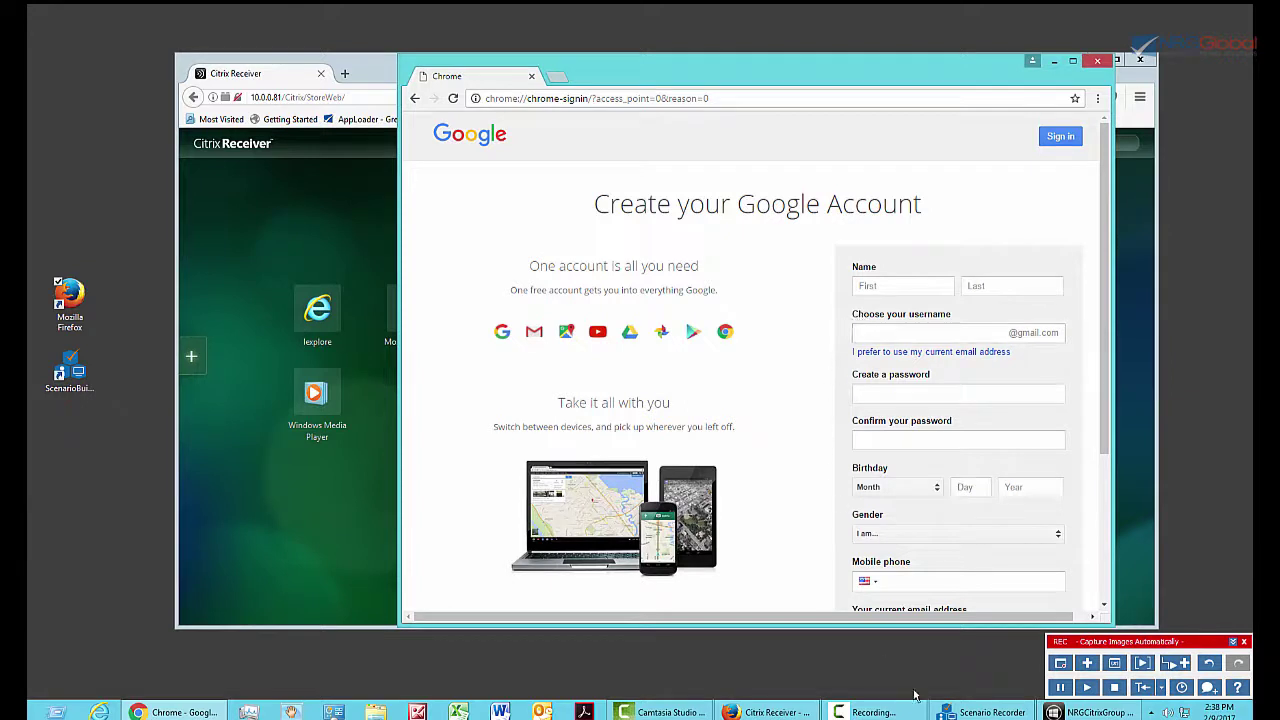
Set the recorder's image capture mode to 'Find labels ABOVE clicked area'.
{"action": "left_click", "coordinate": [1162, 688]}
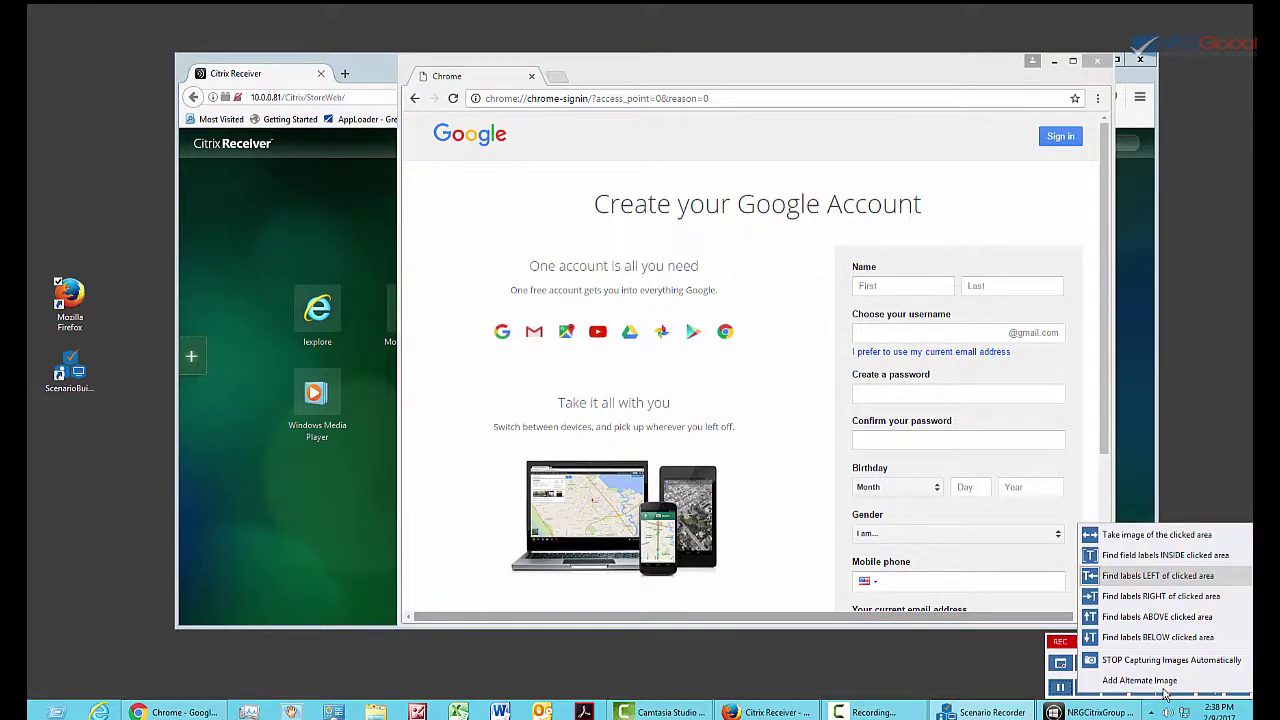
{"action": "left_click", "coordinate": [1152, 617]}
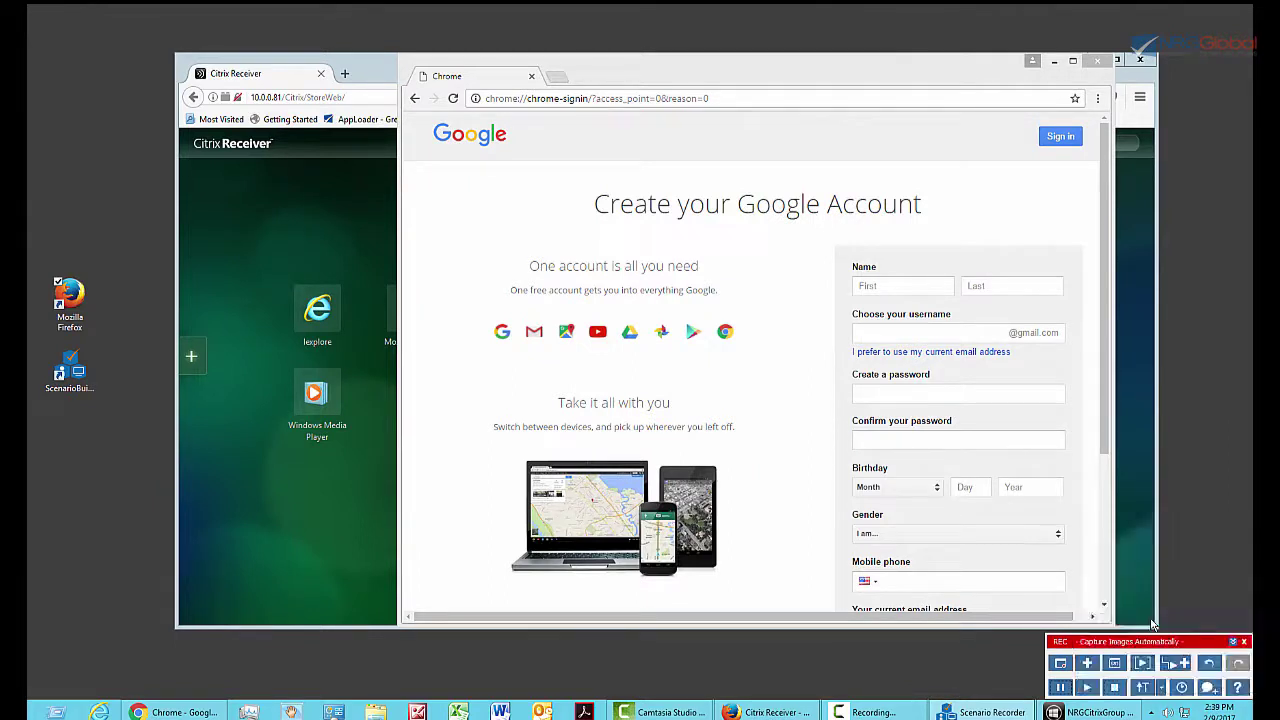
Enter the first and last name, a username, and the password with its confirmation.
{"action": "left_click", "coordinate": [857, 289]}
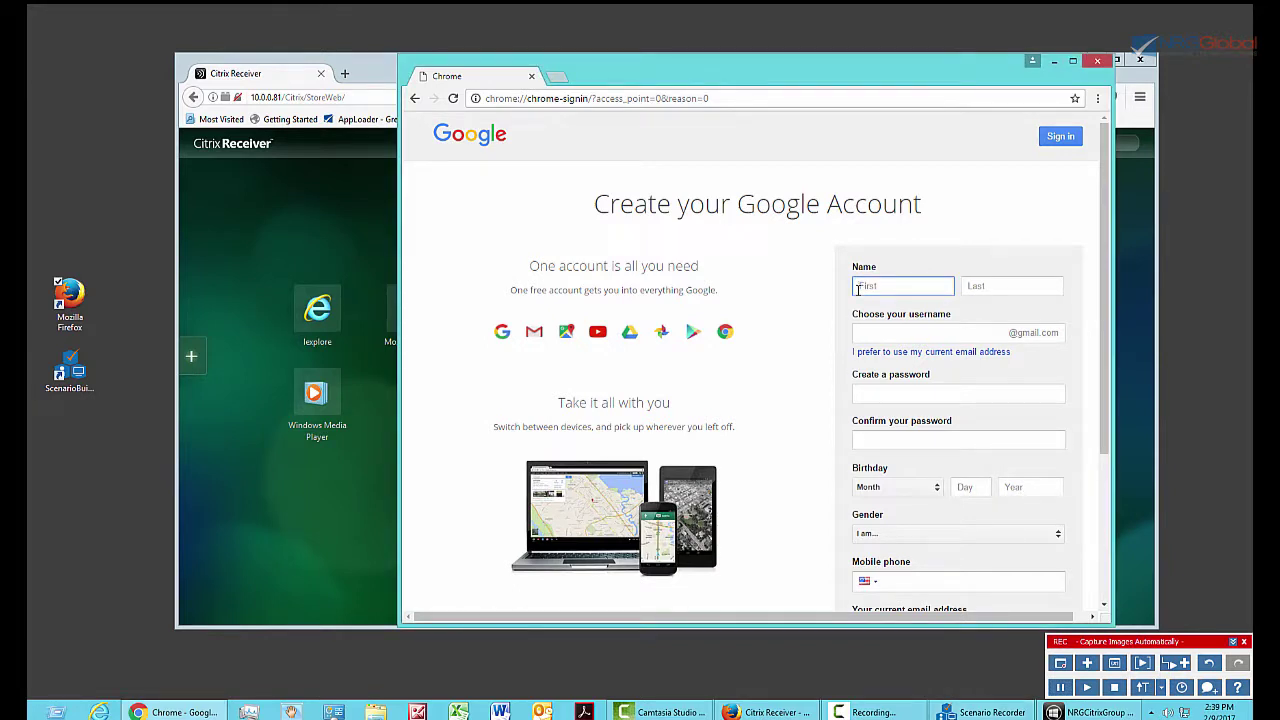
{"action": "key", "text": "Tab"}
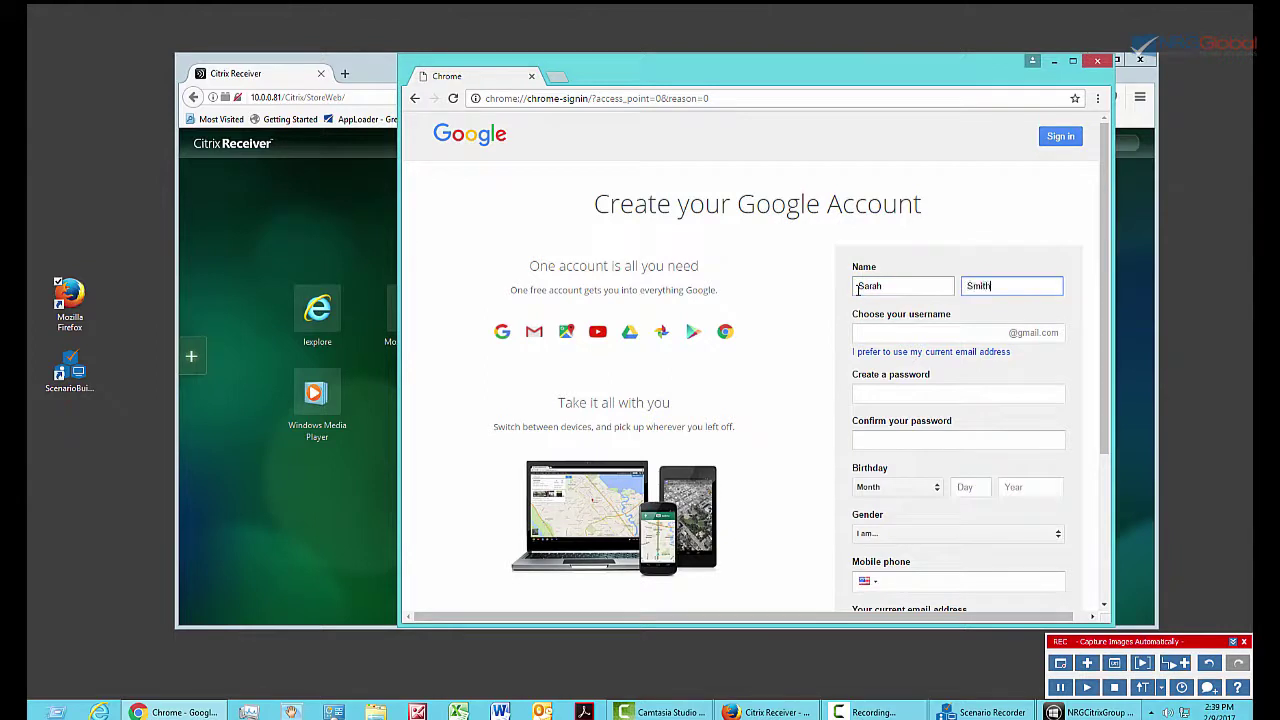
{"action": "key", "text": "Tab"}
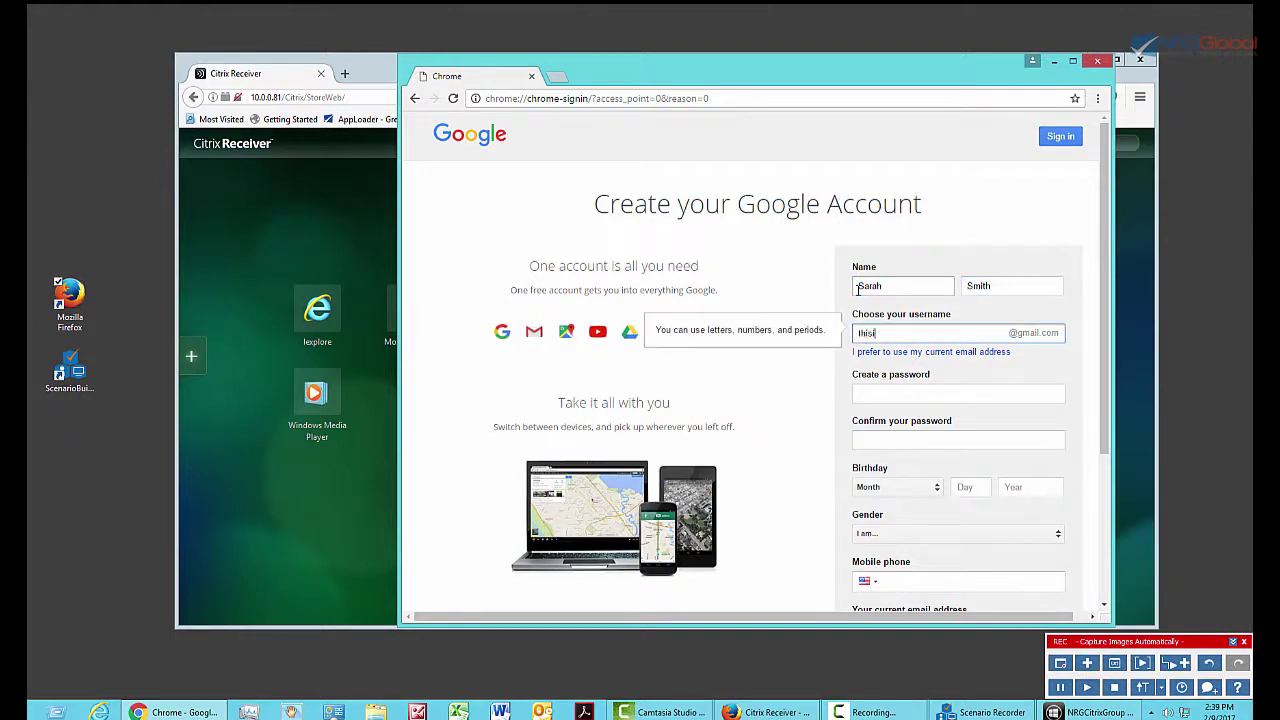
{"action": "key", "text": "Tab"}
{"action": "key", "text": "Tab"}
{"action": "type", "text": "Password12"}
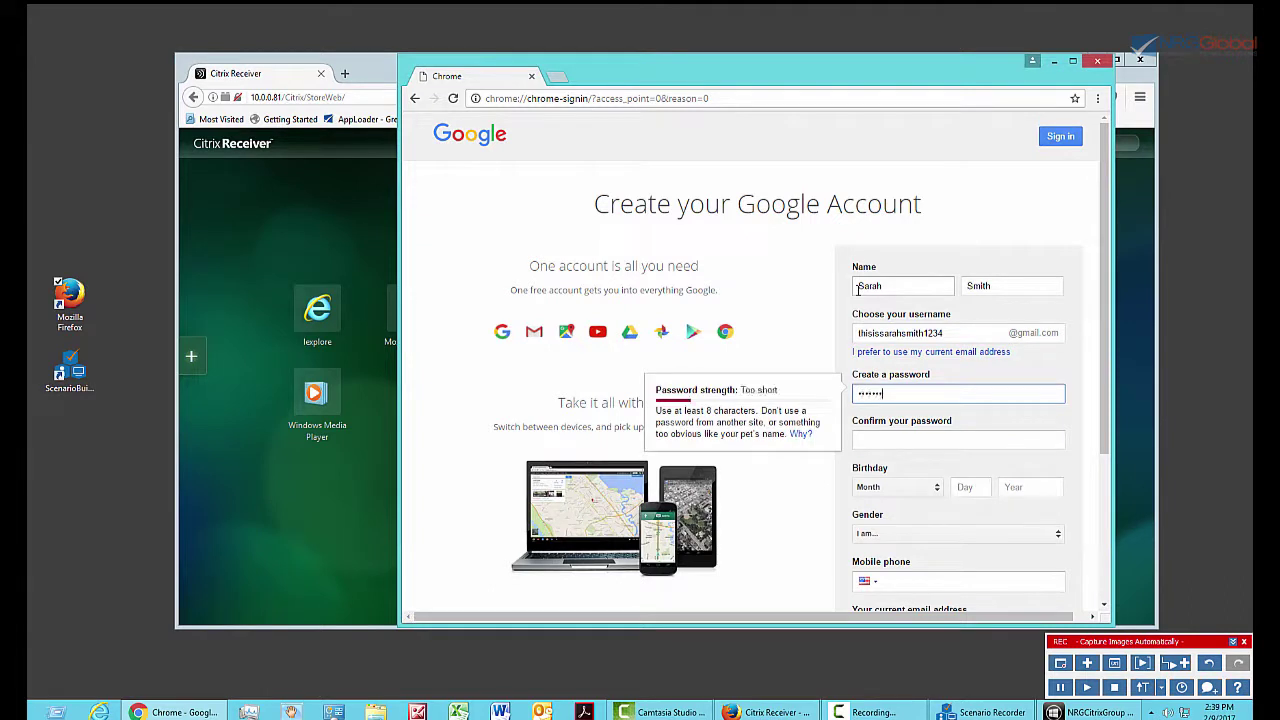
{"action": "type", "text": "123456"}
{"action": "key", "text": "Tab"}
{"action": "type", "text": "Password121"}
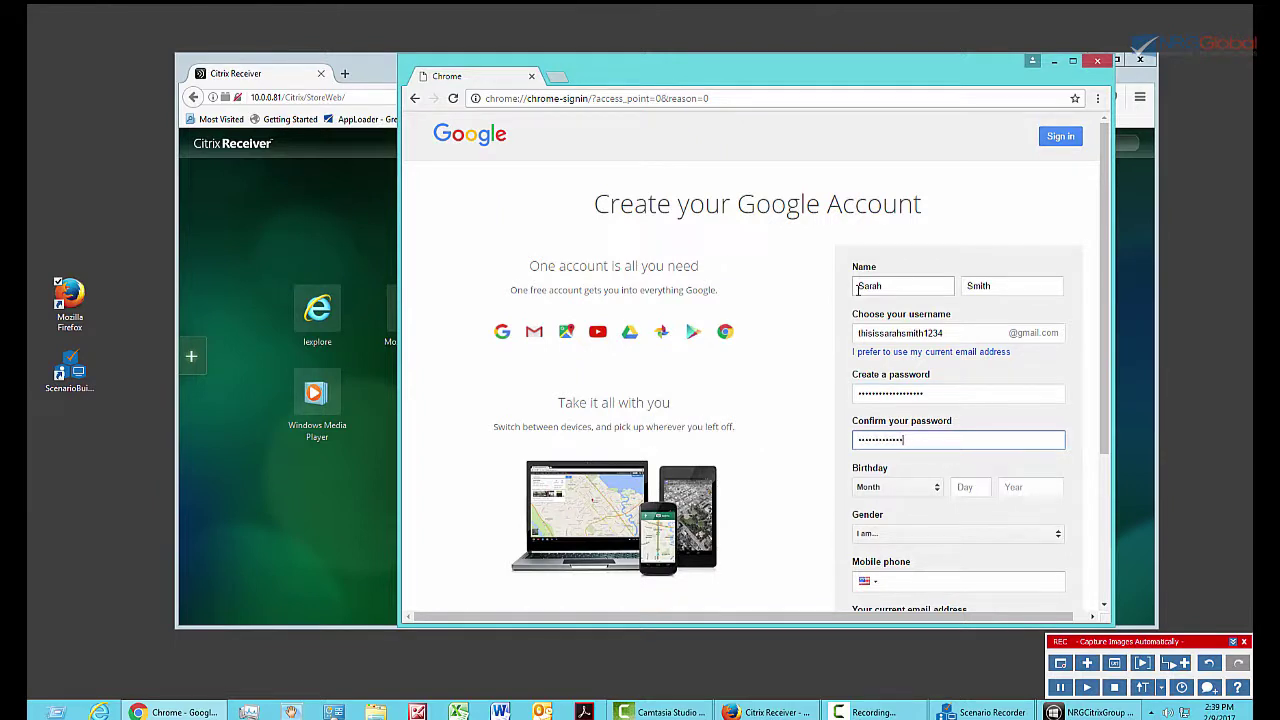
{"action": "type", "text": "23456"}
{"action": "left_click", "coordinate": [879, 490]}
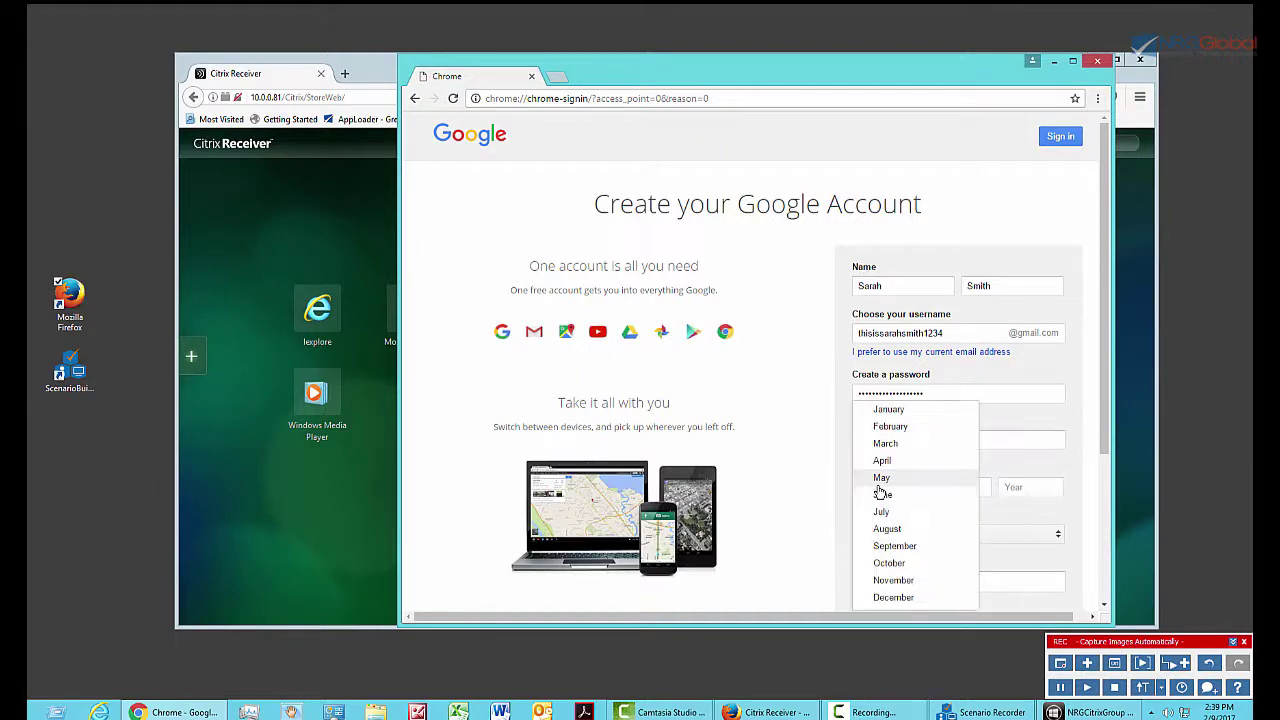
{"action": "left_click", "coordinate": [889, 494]}
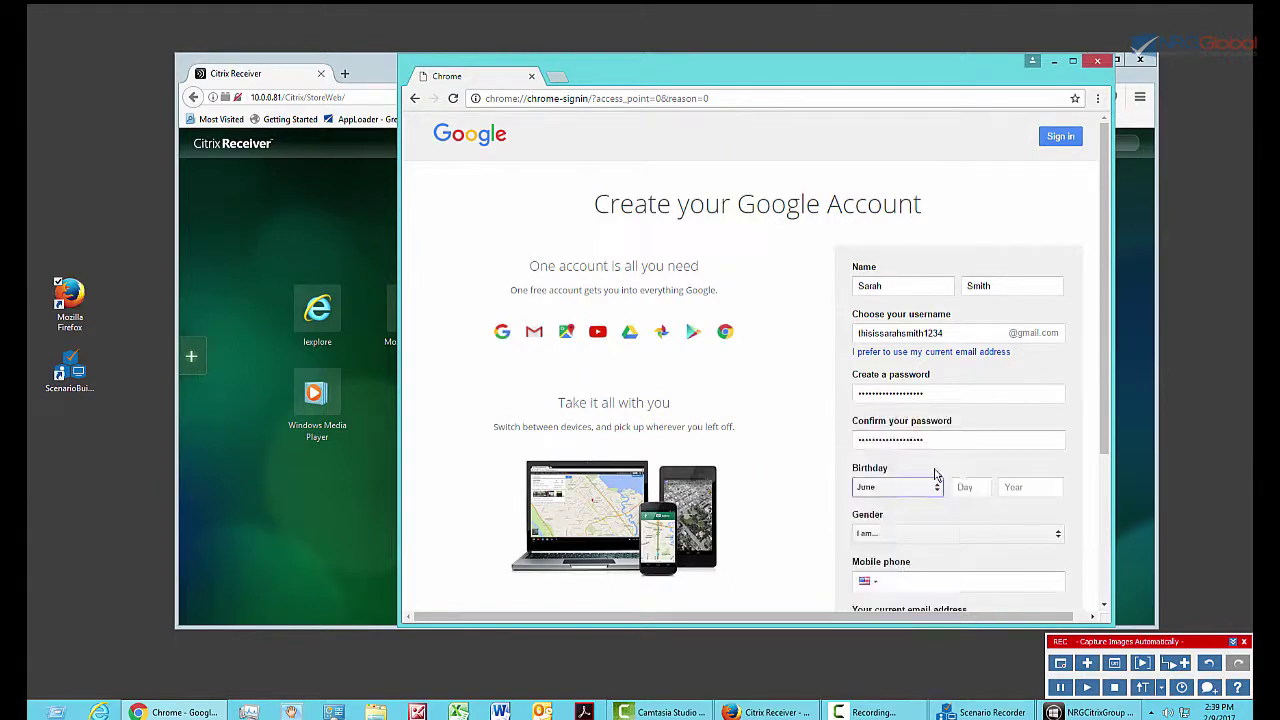
{"action": "left_click", "coordinate": [980, 481]}
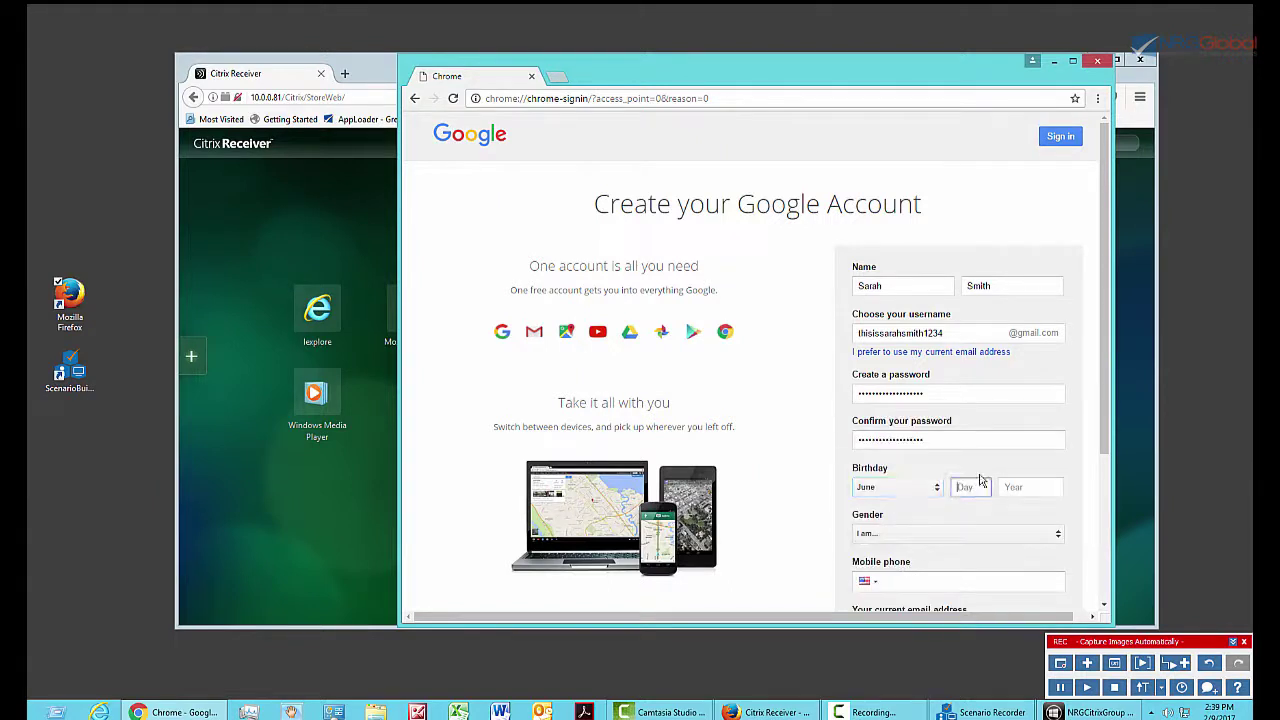
{"action": "type", "text": "12"}
{"action": "key", "text": "Tab"}
{"action": "type", "text": "1990"}
Choose Female as the gender and submit the form to reach Privacy and Terms.
{"action": "scroll", "coordinate": [1040, 530], "scroll_direction": "down", "scroll_amount": 3}
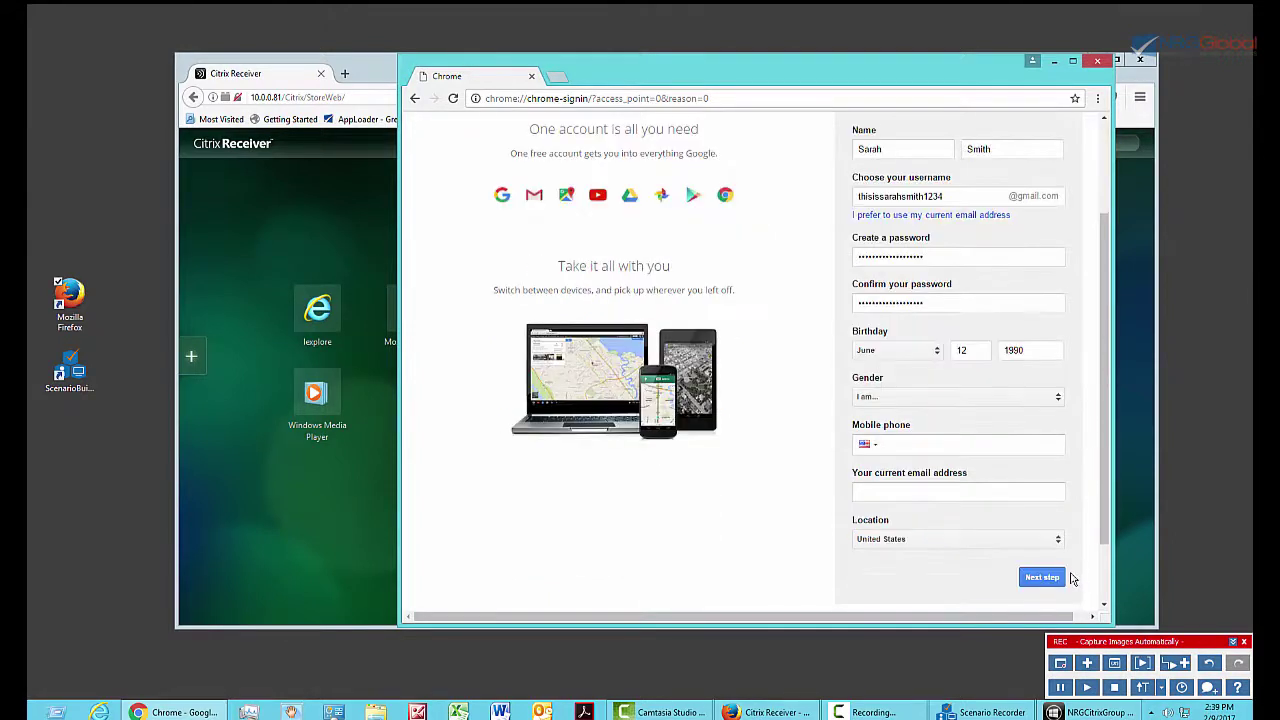
{"action": "left_click", "coordinate": [1041, 577]}
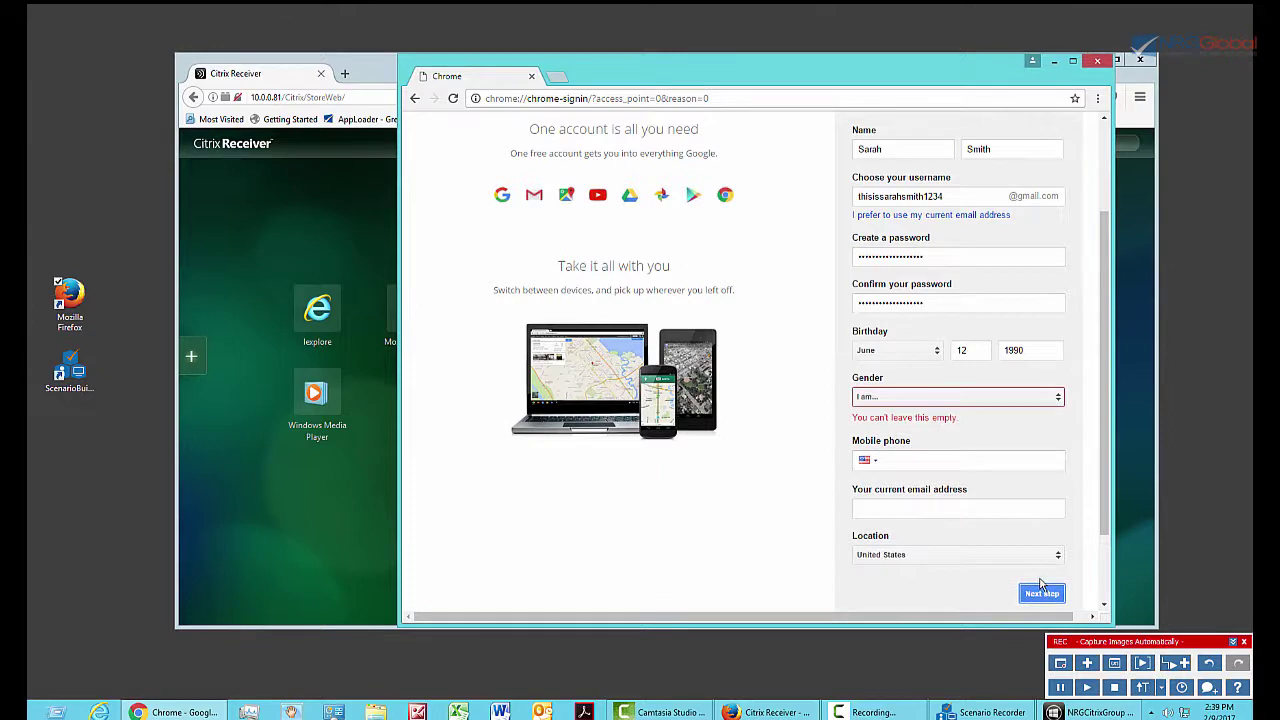
{"action": "left_click", "coordinate": [878, 400]}
{"action": "left_click", "coordinate": [874, 400]}
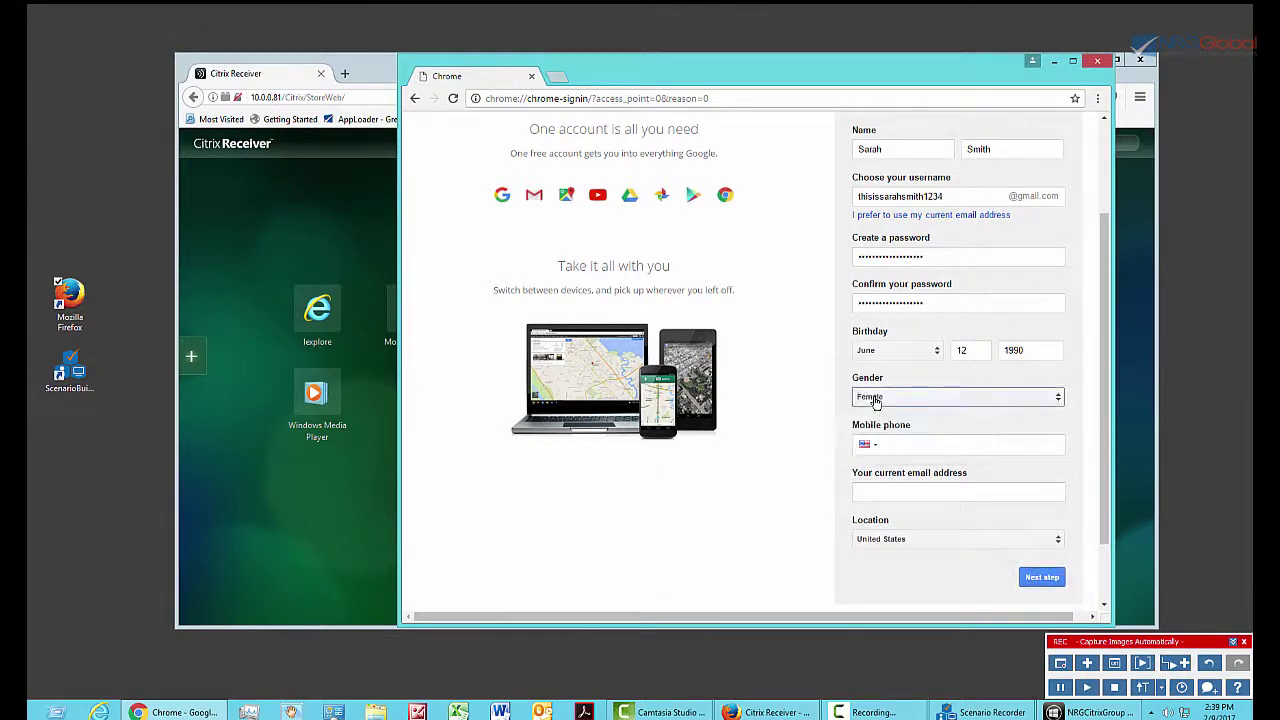
{"action": "left_click", "coordinate": [1043, 578]}
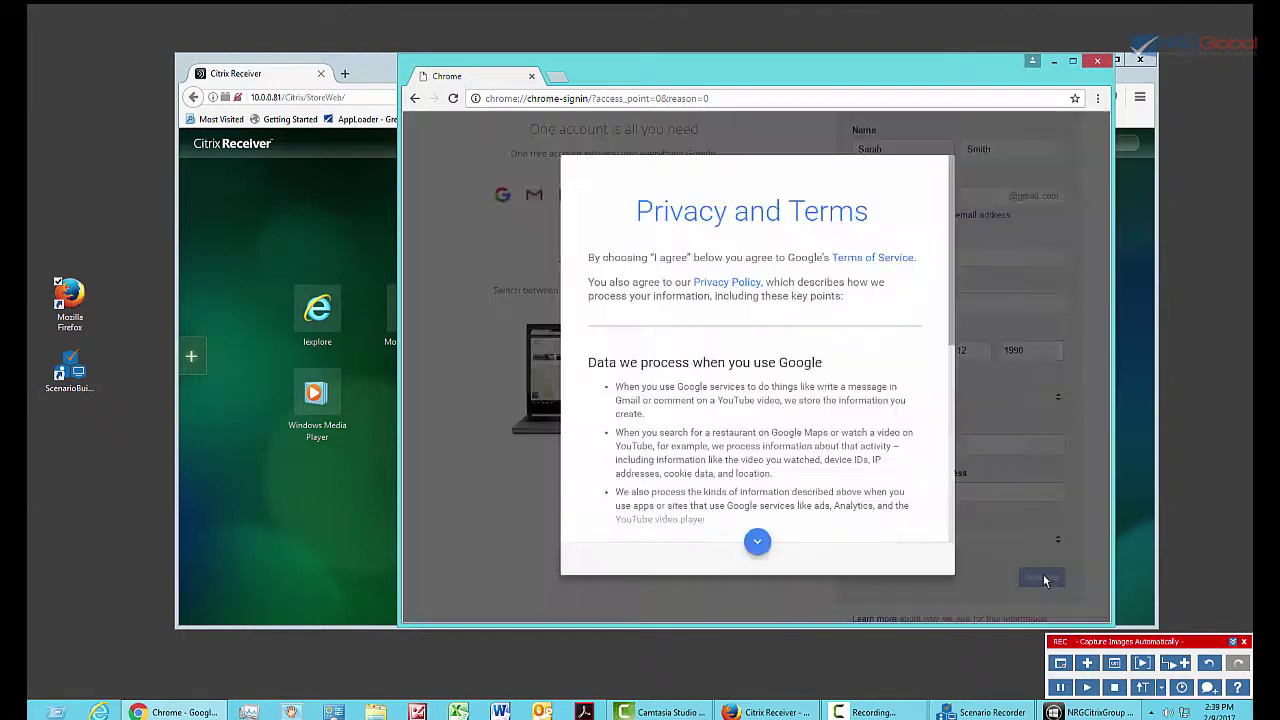
Stop recording to add the captured sign-up actions, then scroll the scenario list to the top.
{"action": "left_click", "coordinate": [1114, 687]}
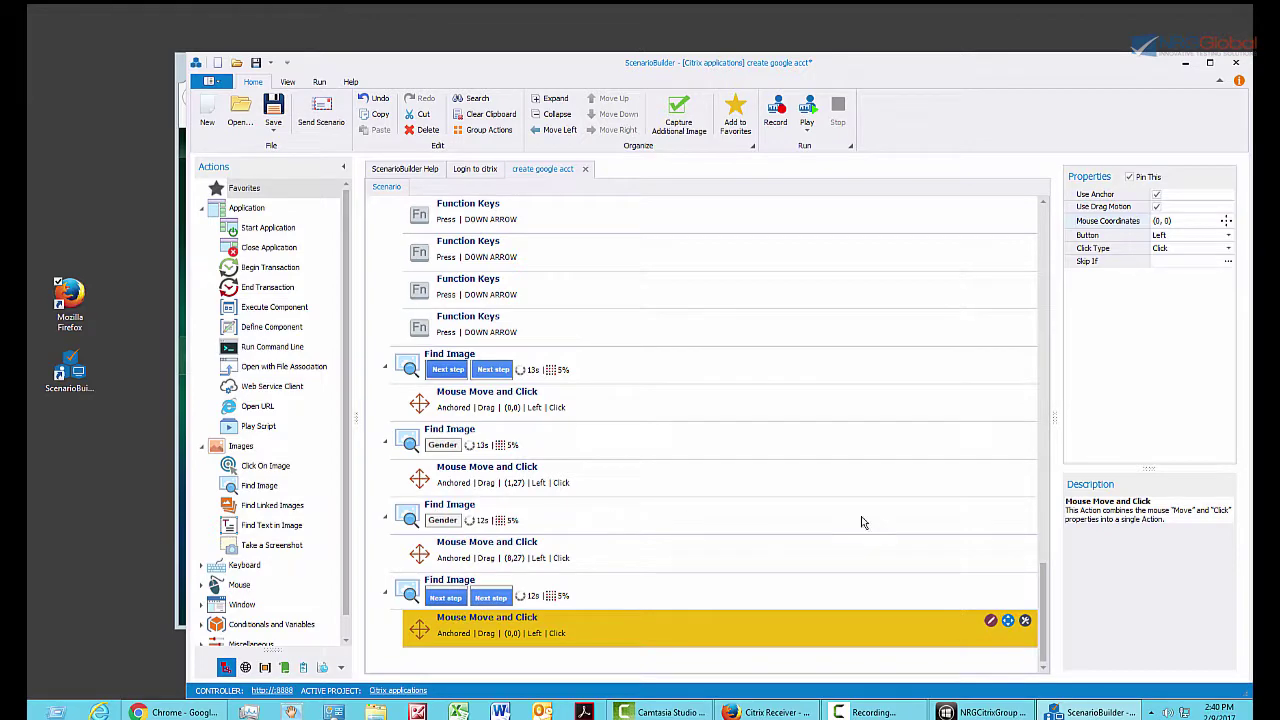
{"action": "left_click_drag", "start_coordinate": [1040, 627], "coordinate": [1045, 268]}
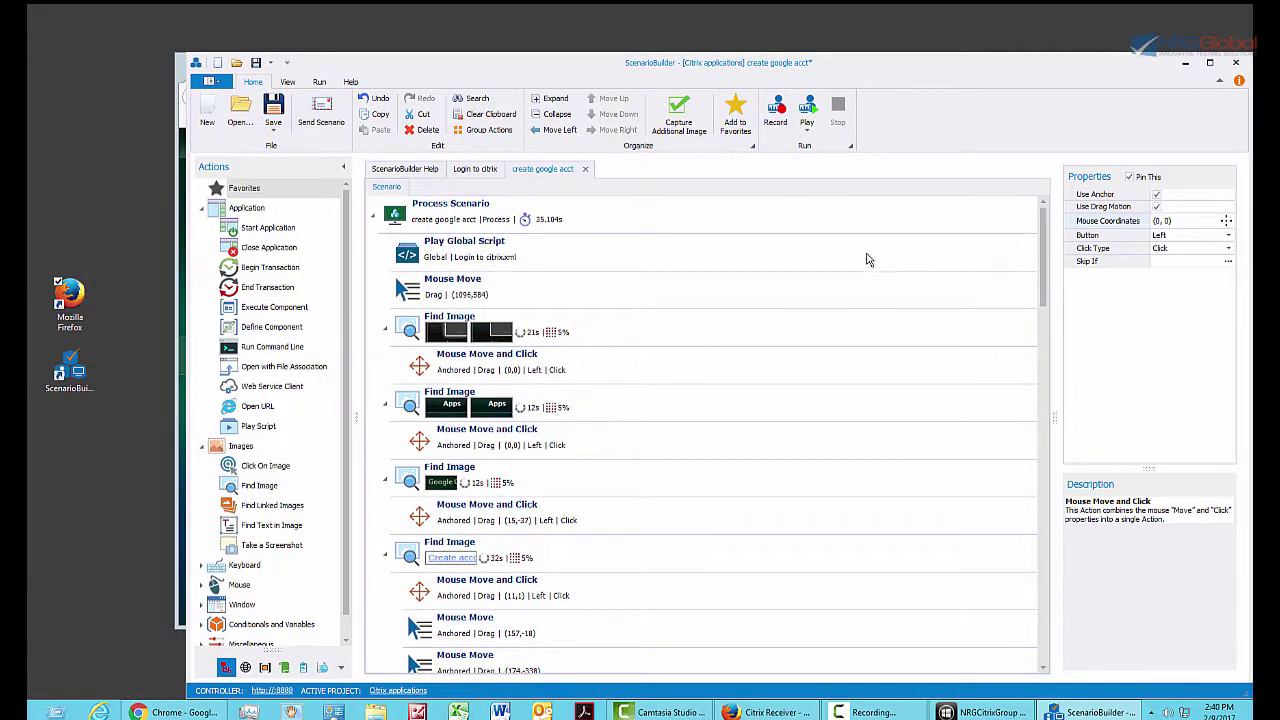